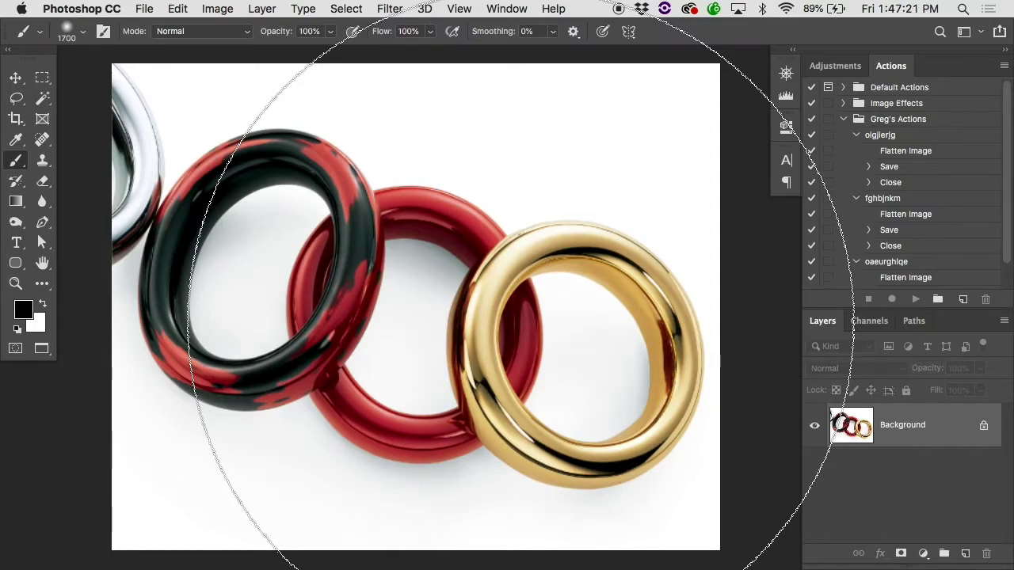
- Start a Pen tool path with an anchor where the black ring meets the red ring's upper edge, and show the Paths list
{"action": "key", "text": "p"}
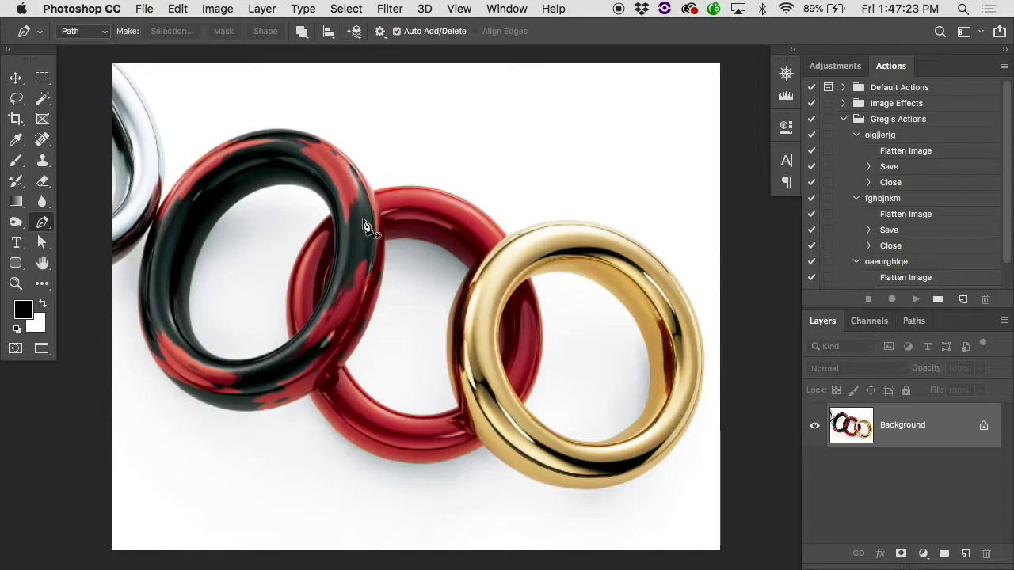
{"action": "scroll", "coordinate": [364, 225], "scroll_direction": "up", "scroll_amount": 5}
{"action": "scroll", "coordinate": [364, 220], "scroll_direction": "up", "scroll_amount": 2}
{"action": "scroll", "coordinate": [364, 220], "scroll_direction": "right", "scroll_amount": 2}
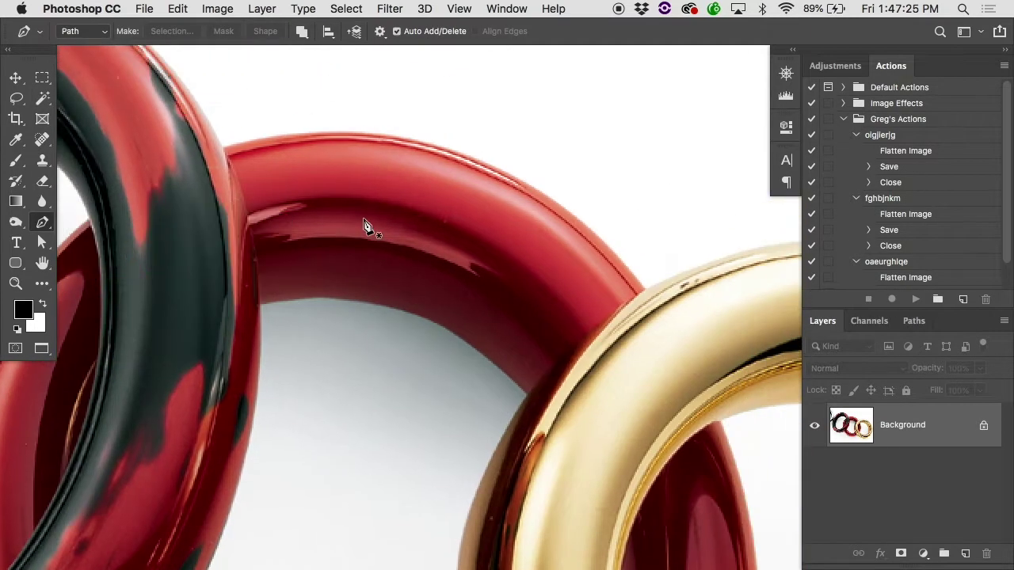
{"action": "left_click", "coordinate": [223, 148]}
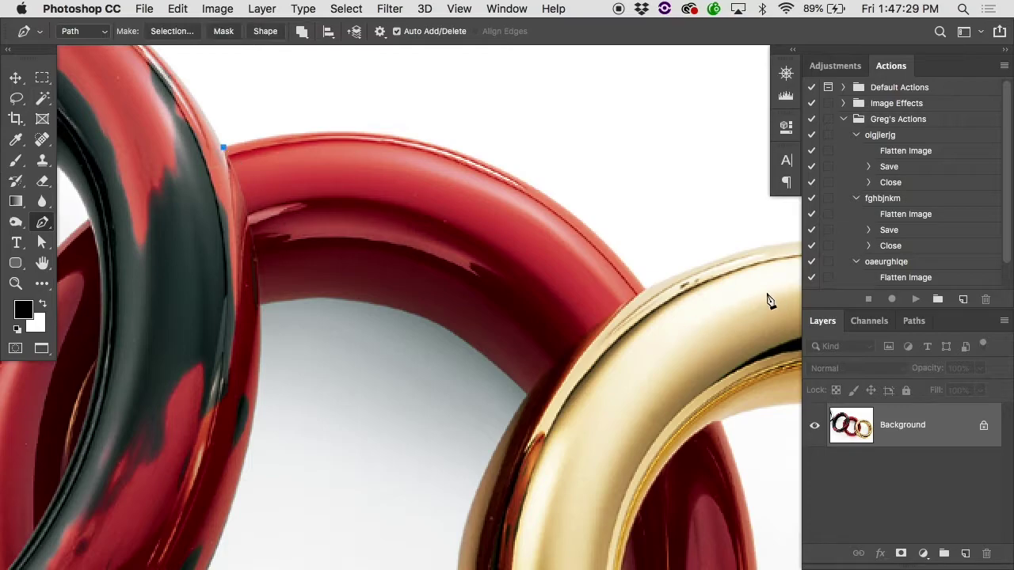
{"action": "left_click", "coordinate": [917, 321]}
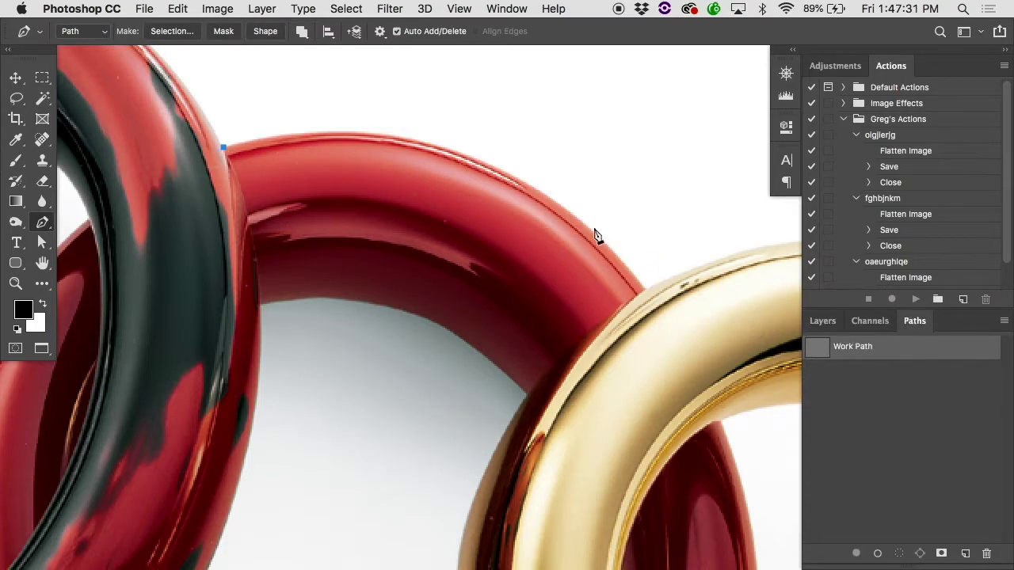
{"action": "scroll", "coordinate": [594, 233], "scroll_direction": "right", "scroll_amount": 5}
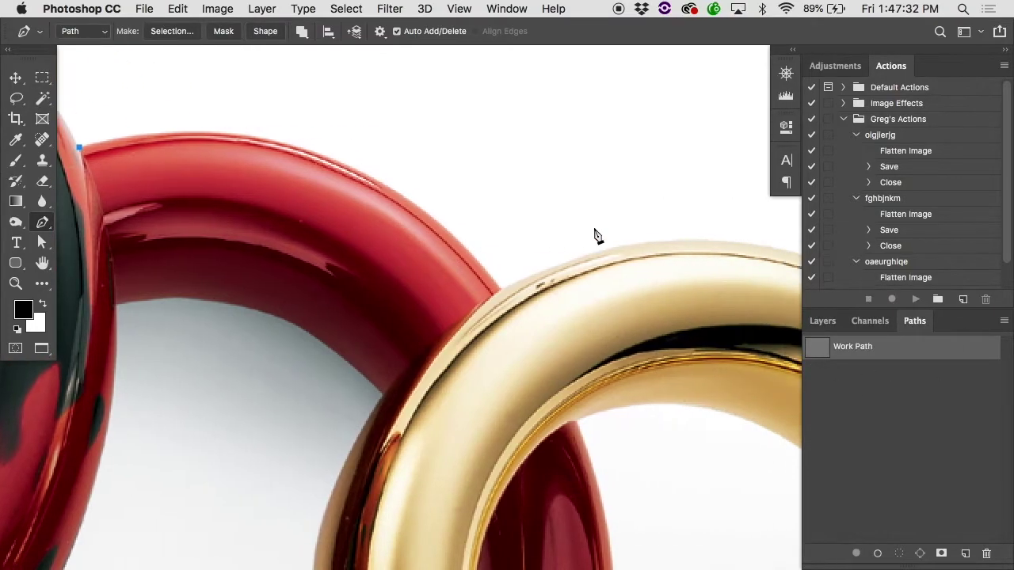
{"action": "left_click", "coordinate": [500, 289]}
{"action": "left_click_drag", "start_coordinate": [502, 293], "coordinate": [671, 515]}
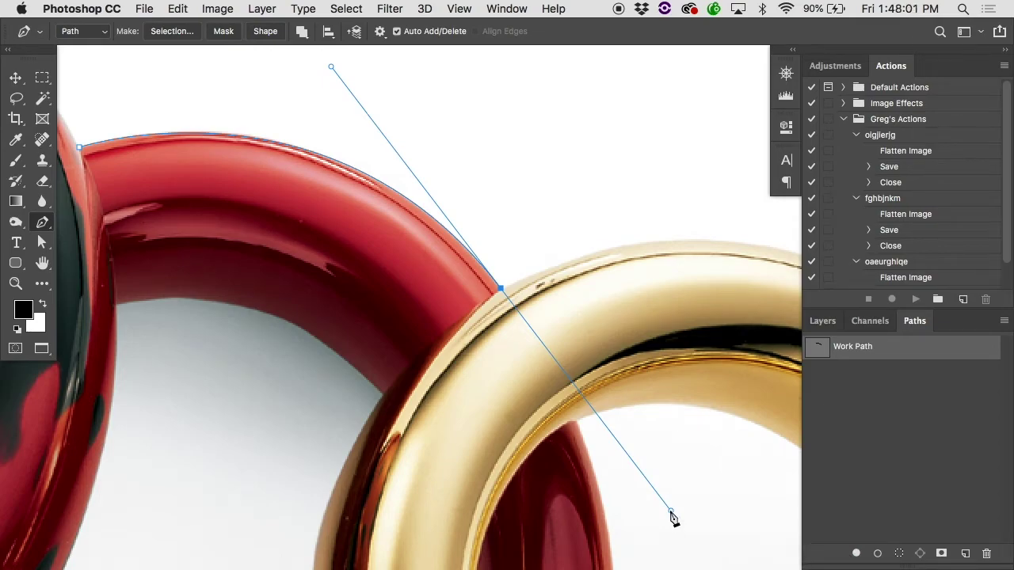
{"action": "key", "text": "super+z"}
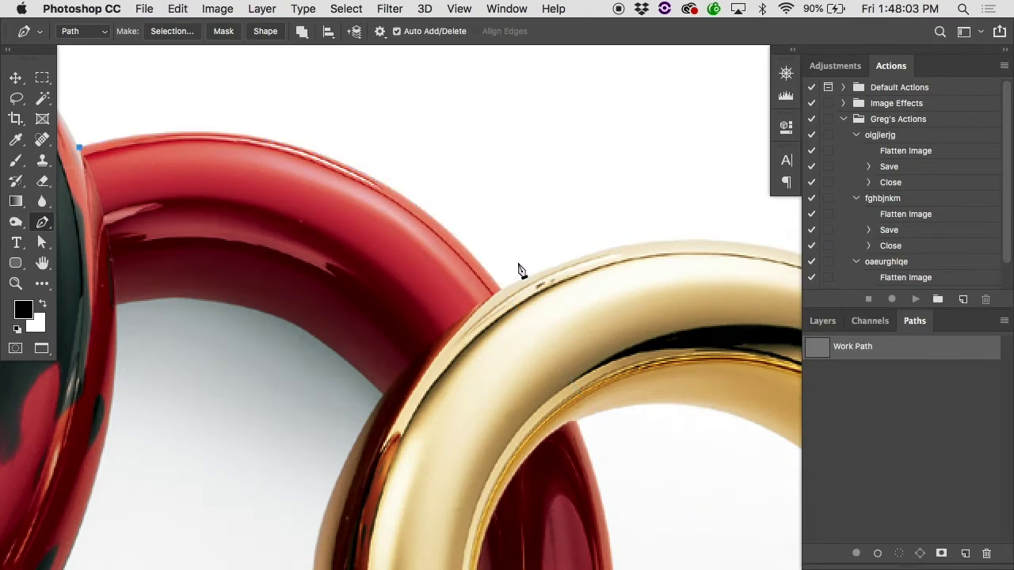
- Place a curve anchor where the red ring meets the gold ring and angle its handles to follow the red ring's upper edge
{"action": "left_click_drag", "start_coordinate": [503, 290], "coordinate": [733, 329]}
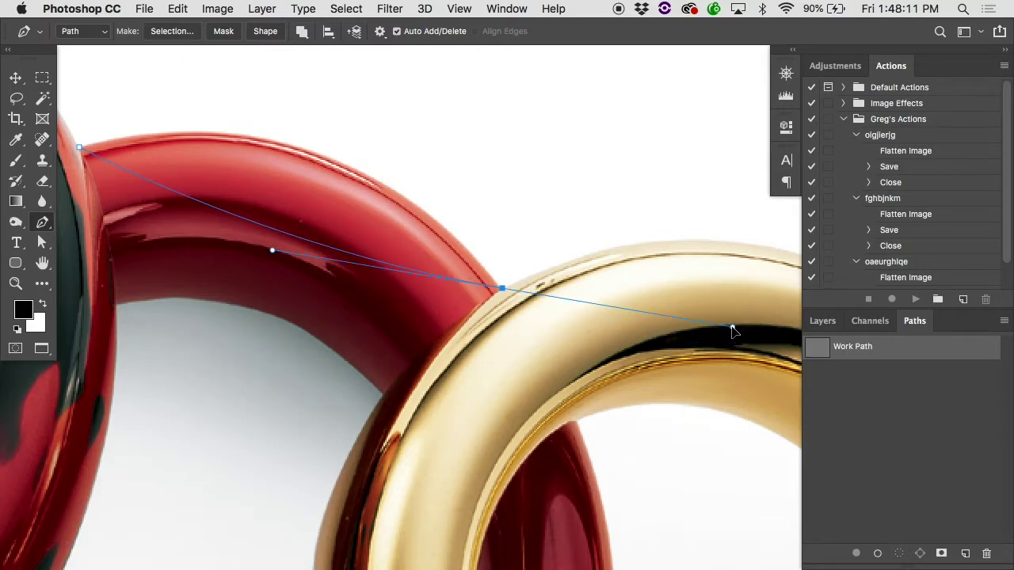
{"action": "left_click_drag", "start_coordinate": [732, 330], "coordinate": [698, 291]}
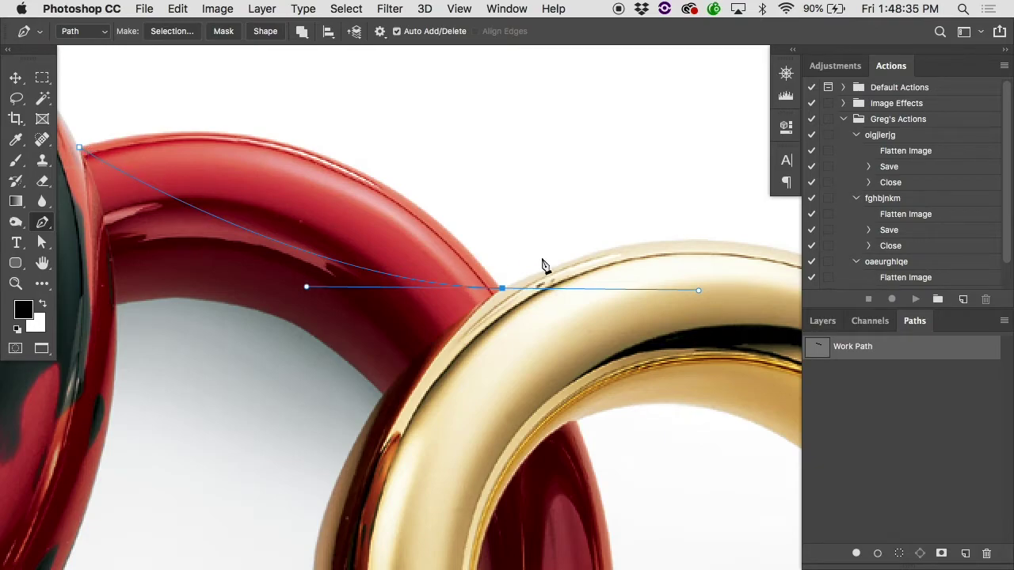
{"action": "left_click_drag", "start_coordinate": [699, 293], "coordinate": [625, 475]}
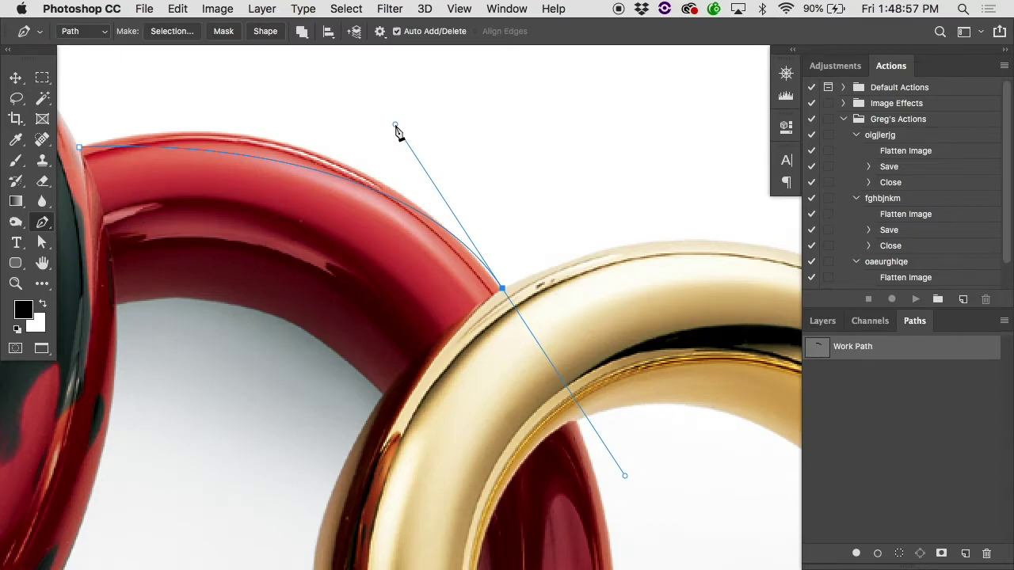
{"action": "left_click_drag", "start_coordinate": [395, 125], "coordinate": [255, 100]}
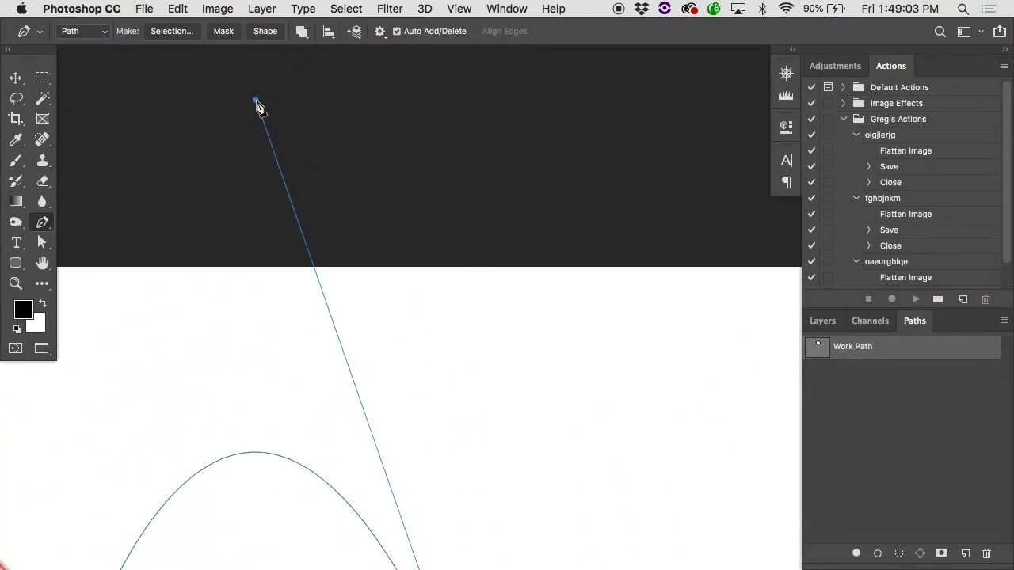
{"action": "left_click", "coordinate": [310, 267], "text": "alt"}
{"action": "left_click", "coordinate": [310, 267], "text": "alt"}
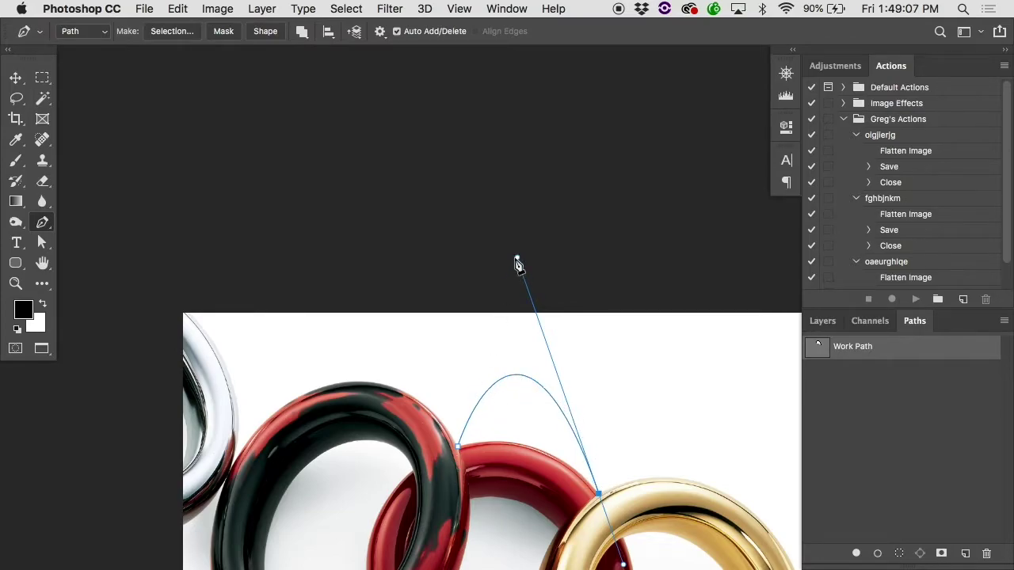
{"action": "left_click_drag", "start_coordinate": [517, 260], "coordinate": [537, 420]}
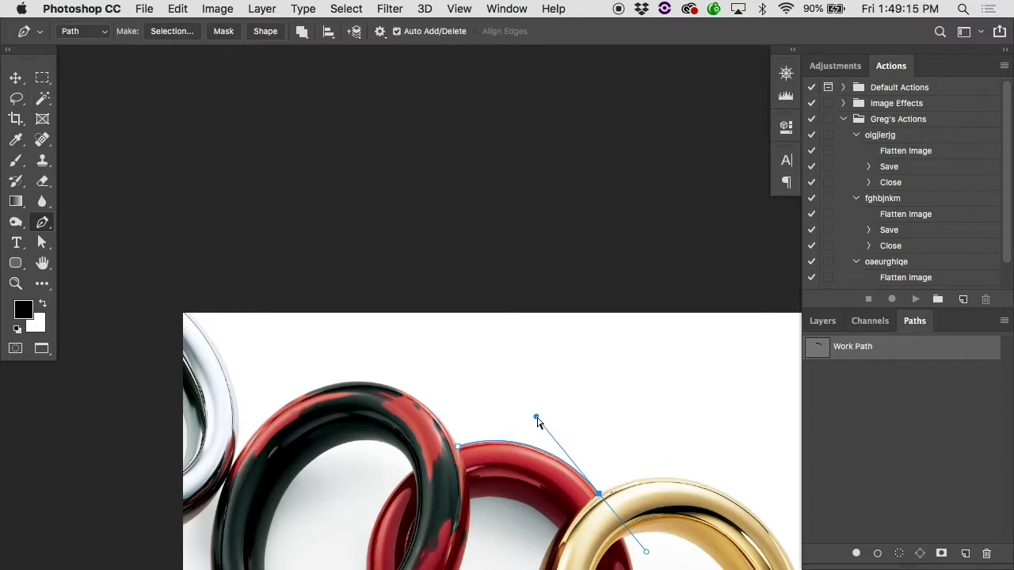
{"action": "left_click", "coordinate": [538, 422], "text": "super"}
{"action": "scroll", "coordinate": [538, 424], "scroll_direction": "down", "scroll_amount": 10}
{"action": "scroll", "coordinate": [537, 424], "scroll_direction": "right", "scroll_amount": 3}
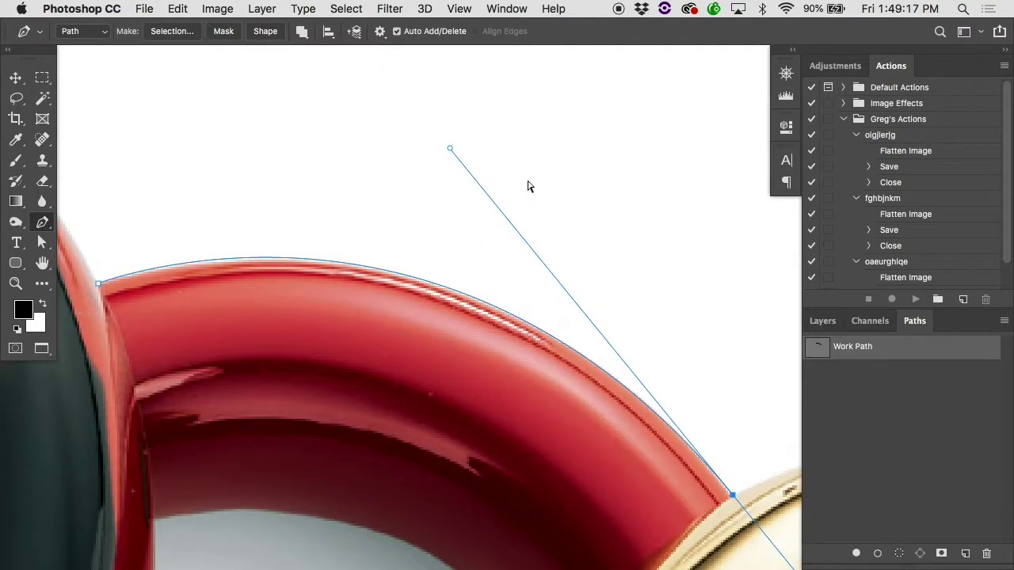
- Readjust the curve handle at the red and gold ring junction so the segment hugs the red ring's upper edge
{"action": "left_click_drag", "start_coordinate": [449, 150], "coordinate": [527, 456]}
{"action": "key", "text": "super+plus"}
{"action": "key", "text": "super+plus"}
{"action": "scroll", "coordinate": [528, 456], "scroll_direction": "down", "scroll_amount": 10}
{"action": "scroll", "coordinate": [527, 456], "scroll_direction": "right", "scroll_amount": 5}
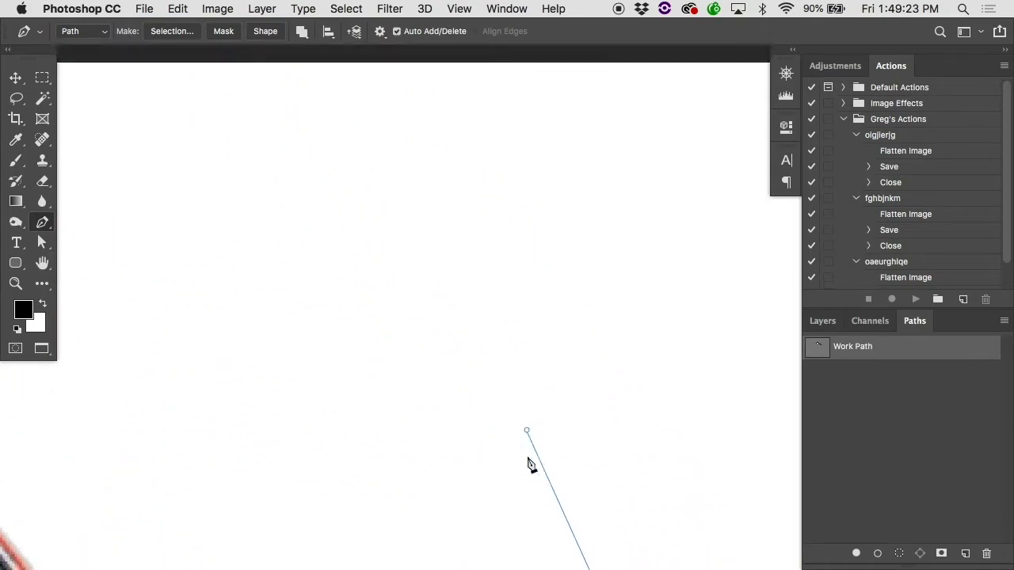
{"action": "left_click", "coordinate": [528, 454], "text": "alt"}
{"action": "scroll", "coordinate": [527, 454], "scroll_direction": "down", "scroll_amount": 5}
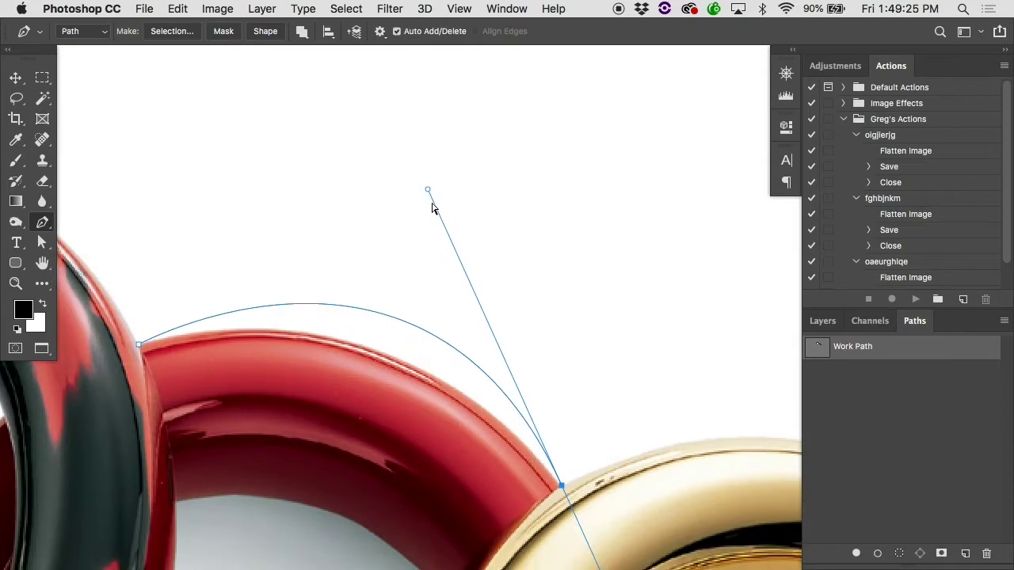
{"action": "left_click_drag", "start_coordinate": [429, 194], "coordinate": [381, 267]}
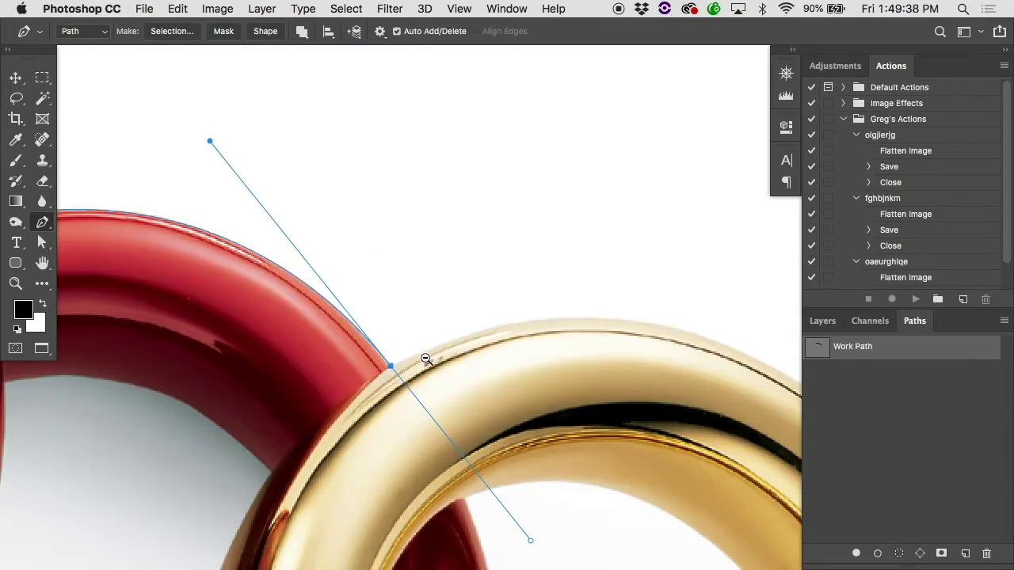
{"action": "left_click", "coordinate": [426, 358], "text": "alt"}
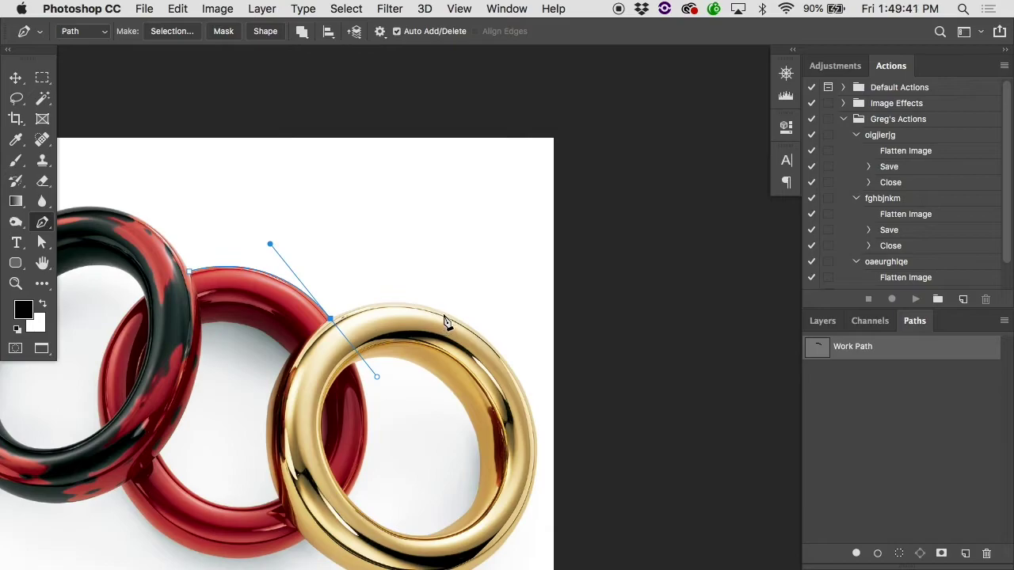
- Add a curve anchor on the gold ring's upper edge and reshape the handles so the segment follows the ring's outline
{"action": "left_click_drag", "start_coordinate": [445, 316], "coordinate": [528, 354]}
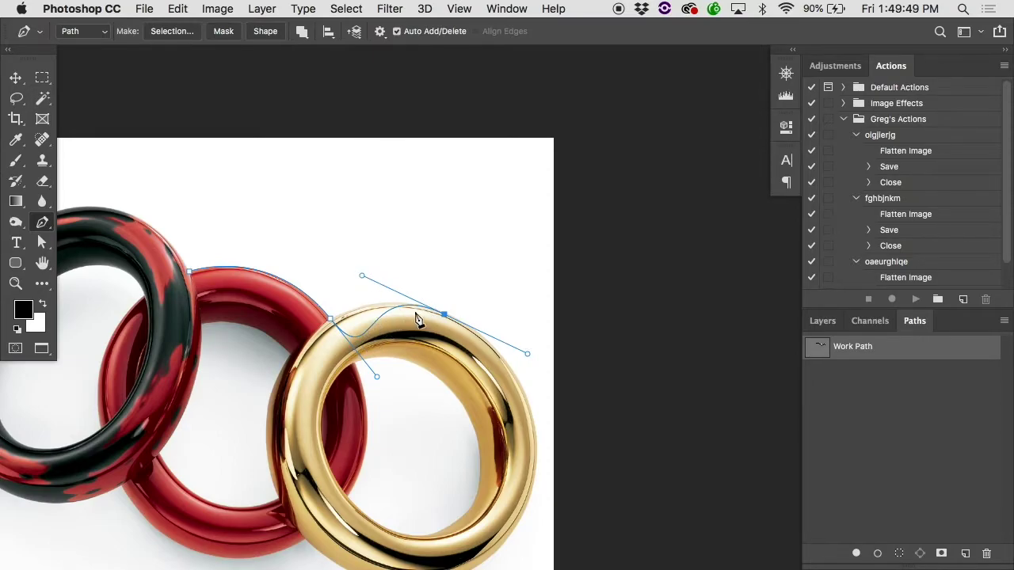
{"action": "key", "text": "super+plus"}
{"action": "key", "text": "super+plus"}
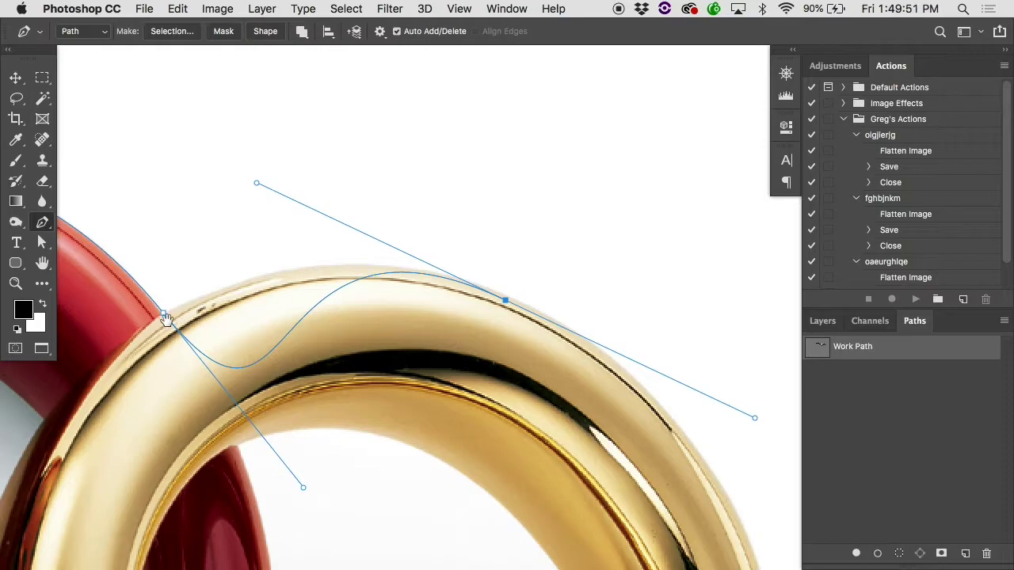
{"action": "left_click", "coordinate": [303, 488], "text": "alt"}
{"action": "left_click_drag", "start_coordinate": [302, 489], "coordinate": [254, 271]}
{"action": "left_click_drag", "start_coordinate": [258, 185], "coordinate": [378, 244]}
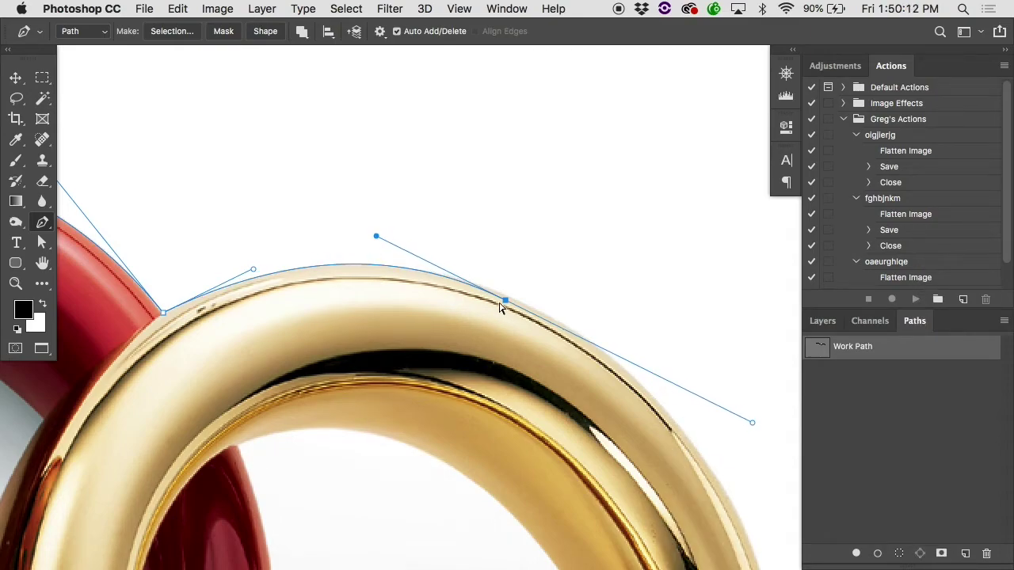
{"action": "mouse_move", "coordinate": [505, 302]}
{"action": "left_mouse_down"}
{"action": "mouse_move", "coordinate": [532, 270]}
{"action": "mouse_move", "coordinate": [507, 301]}
{"action": "left_mouse_up"}
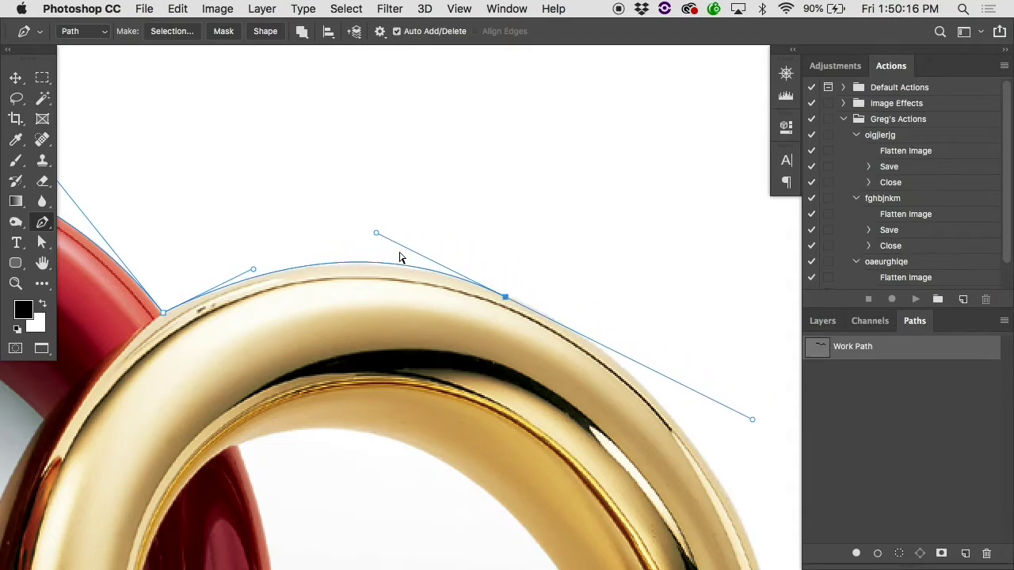
{"action": "left_click_drag", "start_coordinate": [374, 232], "coordinate": [284, 182]}
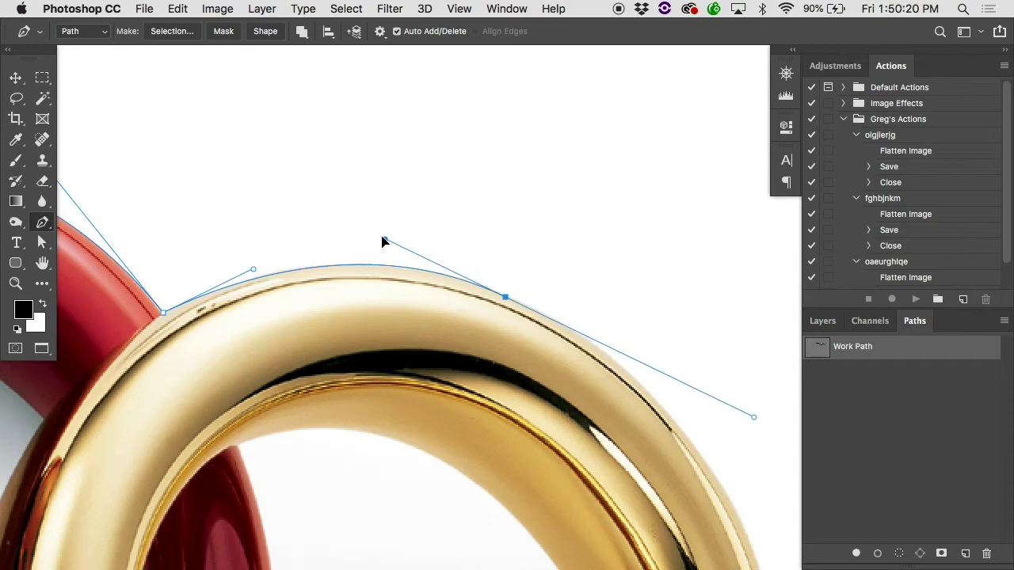
- Continue the path around the gold ring's outer and lower edge to its lower junction with the red ring, fine-tuning anchors and handles
{"action": "key", "text": "super+minus"}
{"action": "key", "text": "super+minus"}
{"action": "scroll", "coordinate": [382, 239], "scroll_direction": "down", "scroll_amount": 1}
{"action": "left_click_drag", "start_coordinate": [494, 346], "coordinate": [464, 422]}
{"action": "left_click", "coordinate": [379, 423]}
{"action": "left_click_drag", "start_coordinate": [273, 373], "coordinate": [238, 330]}
{"action": "left_click", "coordinate": [494, 346], "text": "super"}
{"action": "left_click_drag", "start_coordinate": [464, 420], "coordinate": [461, 420]}
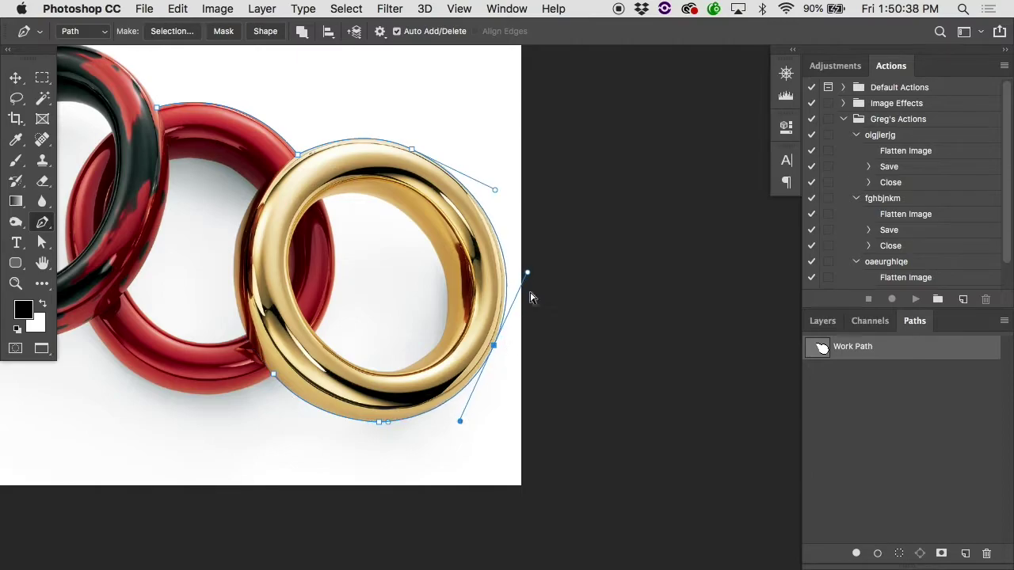
{"action": "left_click_drag", "start_coordinate": [528, 273], "coordinate": [525, 280]}
{"action": "left_click_drag", "start_coordinate": [495, 190], "coordinate": [492, 188]}
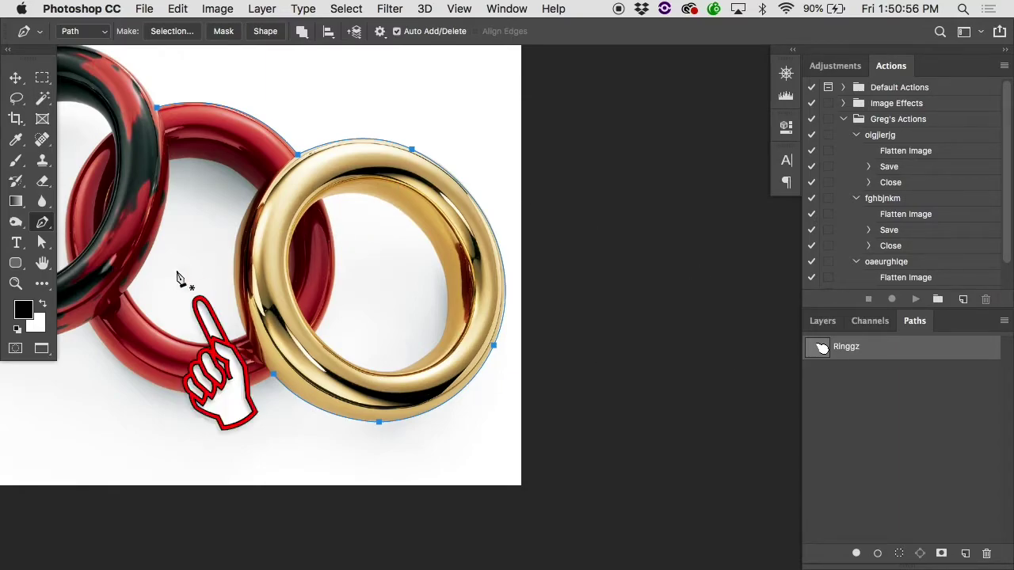
- Resume the path at its end anchor and trace the red ring's lower edge to the black ring, adjusting both curve handles
{"action": "key", "text": "super+plus"}
{"action": "key", "text": "super+plus"}
{"action": "scroll", "coordinate": [189, 285], "scroll_direction": "left", "scroll_amount": 1}
{"action": "key", "text": "super+minus"}
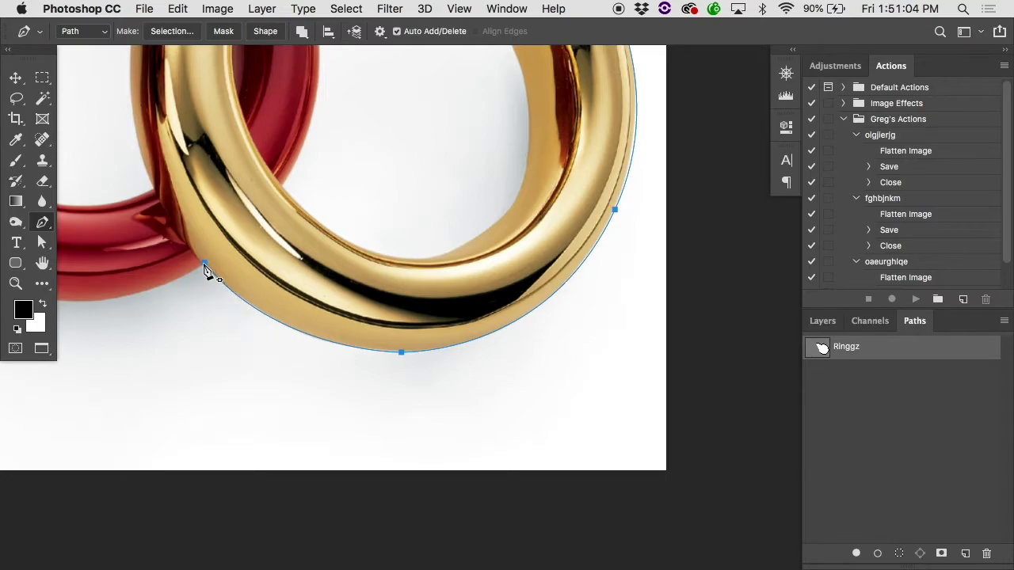
{"action": "left_click", "coordinate": [203, 267]}
{"action": "scroll", "coordinate": [187, 301], "scroll_direction": "left", "scroll_amount": 10}
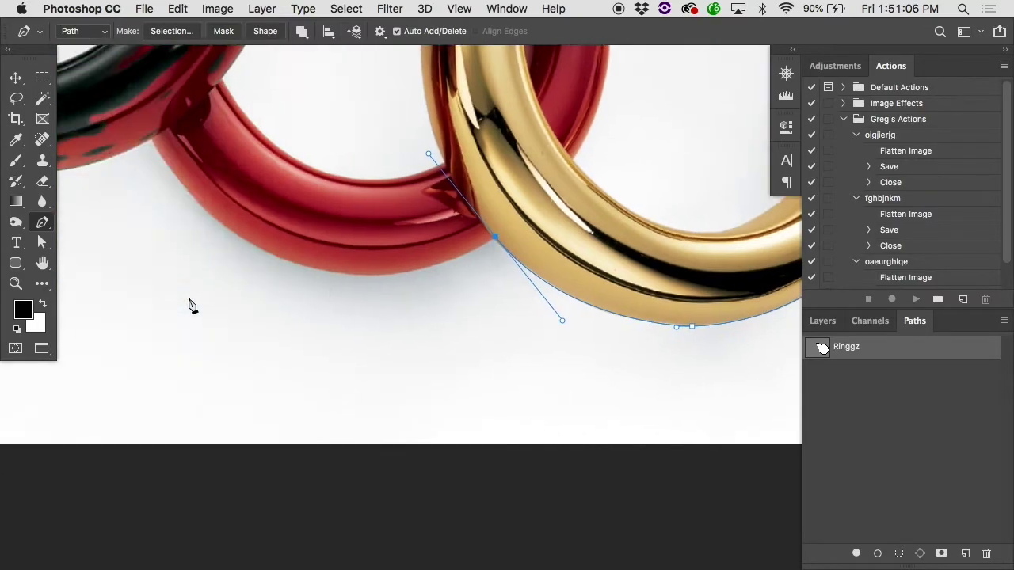
{"action": "key", "text": "super+minus"}
{"action": "left_click_drag", "start_coordinate": [241, 181], "coordinate": [172, 115]}
{"action": "left_click_drag", "start_coordinate": [463, 272], "coordinate": [478, 378]}
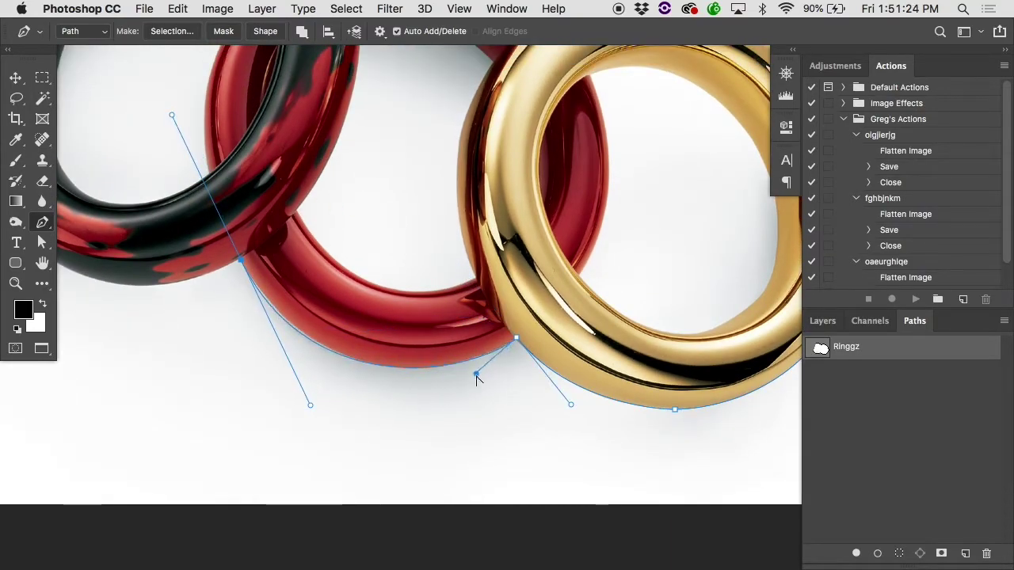
{"action": "left_click_drag", "start_coordinate": [311, 405], "coordinate": [326, 408], "text": "super"}
{"action": "scroll", "coordinate": [327, 413], "scroll_direction": "left", "scroll_amount": 6}
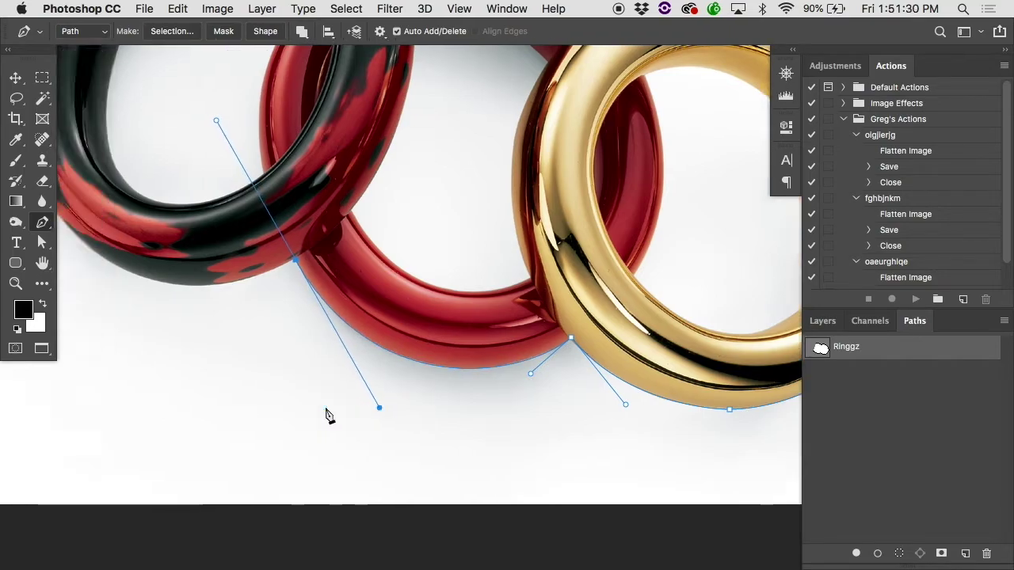
- Trace the black ring's outer edge with curve anchors and close the outline at the starting anchor
{"action": "left_click_drag", "start_coordinate": [286, 249], "coordinate": [227, 194]}
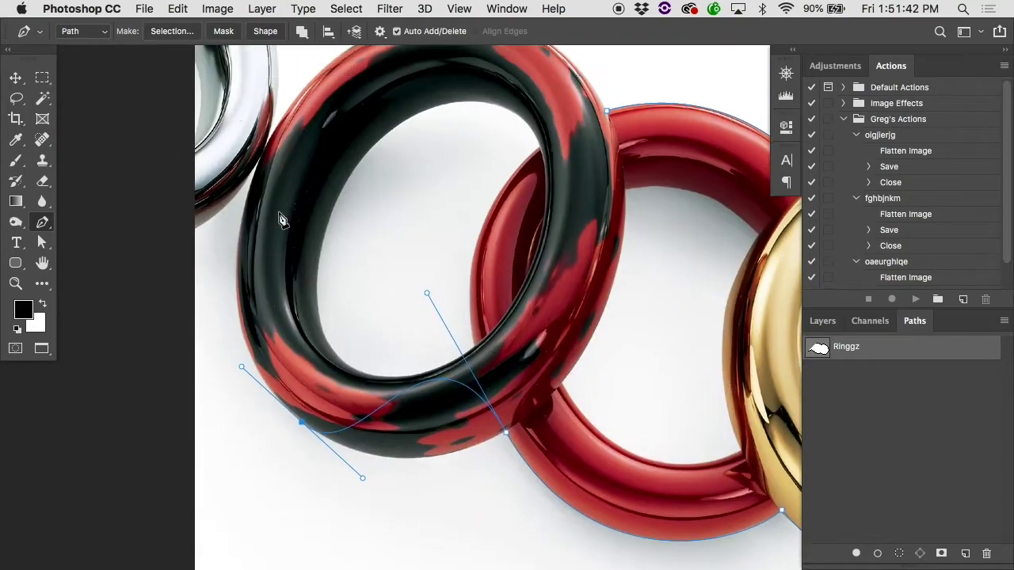
{"action": "left_click_drag", "start_coordinate": [282, 125], "coordinate": [365, 73]}
{"action": "left_click_drag", "start_coordinate": [505, 101], "coordinate": [529, 109]}
{"action": "left_click_drag", "start_coordinate": [607, 192], "coordinate": [579, 135]}
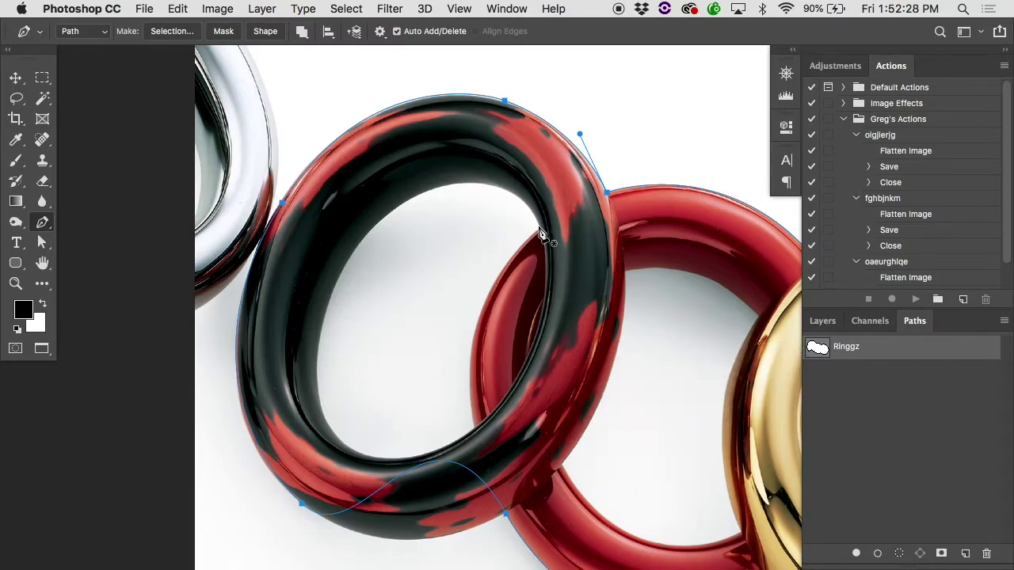
- Trace the opening inside the black ring as a separate closed subpath
{"action": "left_click", "coordinate": [541, 228]}
{"action": "left_click_drag", "start_coordinate": [476, 429], "coordinate": [509, 510]}
{"action": "left_click_drag", "start_coordinate": [322, 363], "coordinate": [302, 300]}
{"action": "left_click_drag", "start_coordinate": [406, 153], "coordinate": [478, 120]}
{"action": "left_click", "coordinate": [541, 190]}
- Trace the opening inside the middle red ring as a closed subpath, correcting the handles to follow its edges
{"action": "scroll", "coordinate": [555, 217], "scroll_direction": "down", "scroll_amount": 3}
{"action": "scroll", "coordinate": [554, 217], "scroll_direction": "right", "scroll_amount": 5}
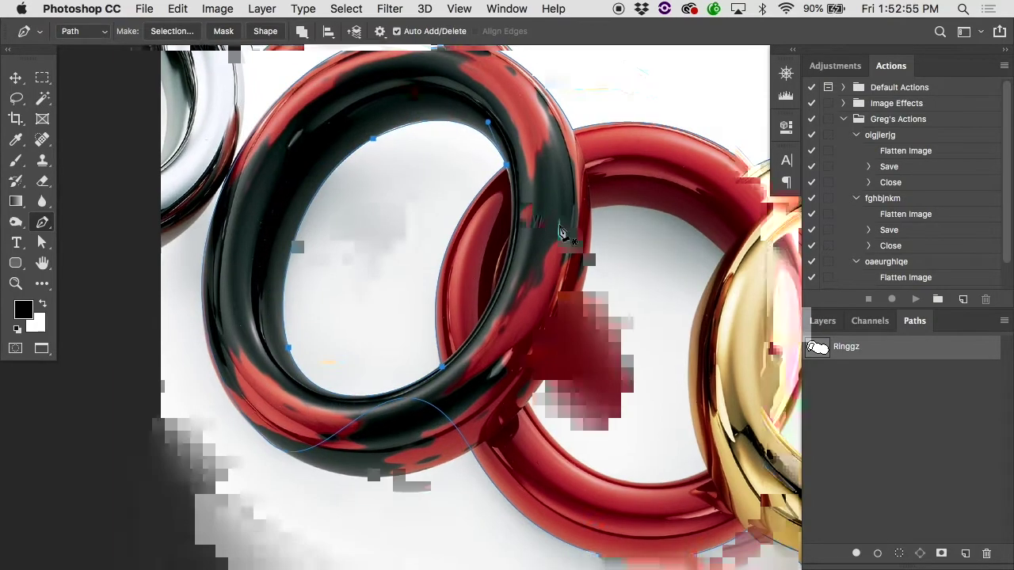
{"action": "left_click", "coordinate": [475, 101]}
{"action": "left_click_drag", "start_coordinate": [608, 146], "coordinate": [672, 215]}
{"action": "left_click_drag", "start_coordinate": [592, 362], "coordinate": [630, 437]}
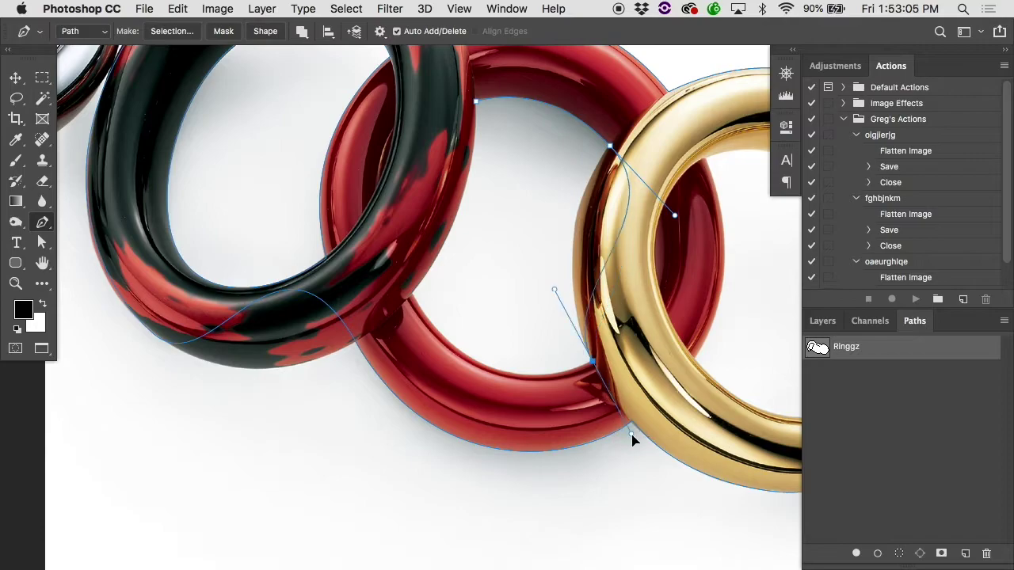
{"action": "left_click_drag", "start_coordinate": [672, 215], "coordinate": [572, 194]}
{"action": "left_click_drag", "start_coordinate": [413, 295], "coordinate": [389, 221]}
{"action": "left_click_drag", "start_coordinate": [631, 436], "coordinate": [539, 394]}
{"action": "left_click_drag", "start_coordinate": [476, 102], "coordinate": [474, 166]}
{"action": "left_click", "coordinate": [414, 392], "text": "super"}
{"action": "left_click_drag", "start_coordinate": [389, 320], "coordinate": [435, 362]}
{"action": "left_click_drag", "start_coordinate": [477, 231], "coordinate": [480, 281]}
- Trace the opening inside the gold ring as a closed subpath, reshaping its handles to fit the inner edge
{"action": "left_click_drag", "start_coordinate": [668, 370], "coordinate": [467, 358]}
{"action": "left_click", "coordinate": [508, 243]}
{"action": "left_click_drag", "start_coordinate": [659, 295], "coordinate": [734, 388]}
{"action": "left_click_drag", "start_coordinate": [682, 457], "coordinate": [677, 480]}
{"action": "left_click", "coordinate": [610, 501]}
{"action": "left_click_drag", "start_coordinate": [494, 443], "coordinate": [443, 380]}
{"action": "left_click_drag", "start_coordinate": [508, 244], "coordinate": [488, 170]}
{"action": "left_click", "coordinate": [495, 444], "text": "super"}
{"action": "left_click_drag", "start_coordinate": [444, 379], "coordinate": [523, 403]}
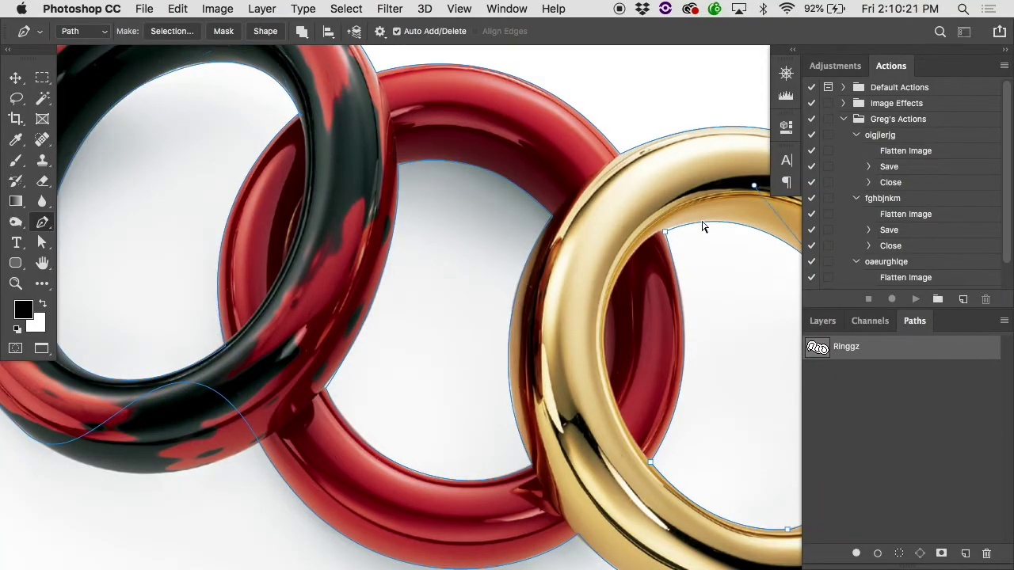
- Set the path operation of the gold ring's inner subpath to Subtract Front Shape
{"action": "scroll", "coordinate": [703, 230], "scroll_direction": "right", "scroll_amount": 5}
{"action": "scroll", "coordinate": [703, 230], "scroll_direction": "down", "scroll_amount": 2}
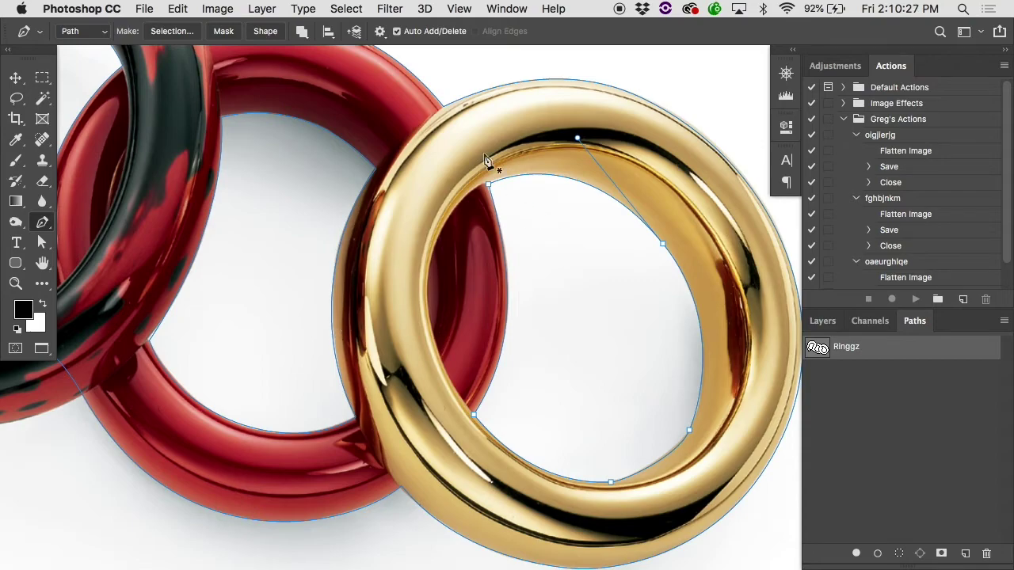
{"action": "left_click", "coordinate": [304, 33]}
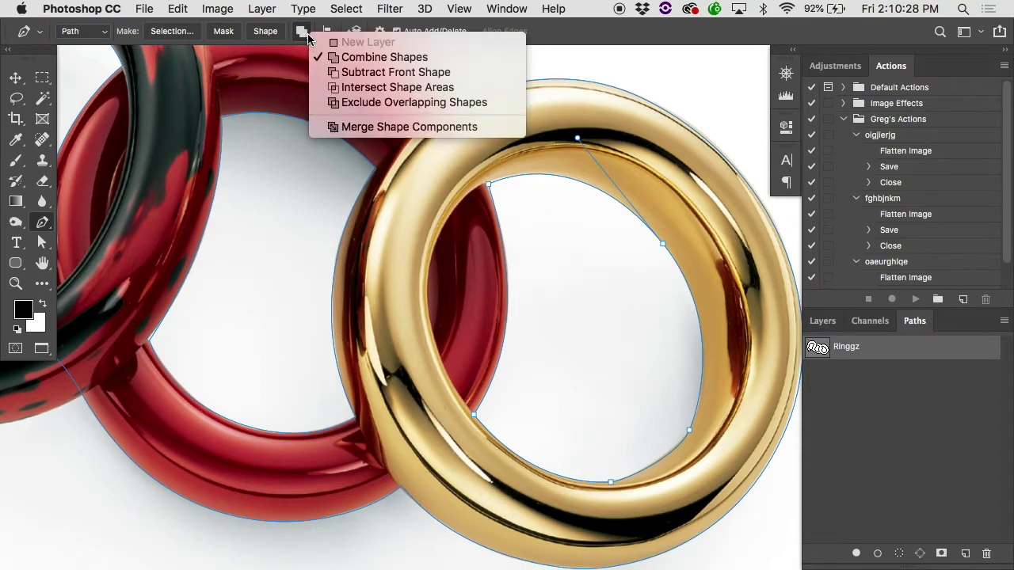
{"action": "left_click", "coordinate": [381, 74]}
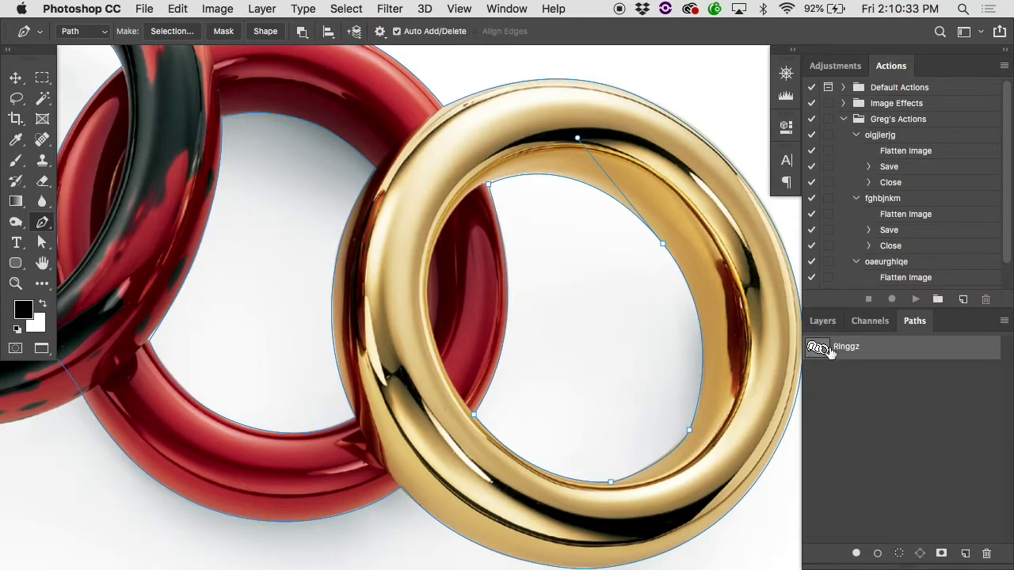
- Set the path operation of the middle red ring's inner subpath to Subtract Front Shape
{"action": "scroll", "coordinate": [415, 314], "scroll_direction": "left", "scroll_amount": 5}
{"action": "left_click", "coordinate": [419, 308], "text": "super"}
{"action": "left_click", "coordinate": [302, 32]}
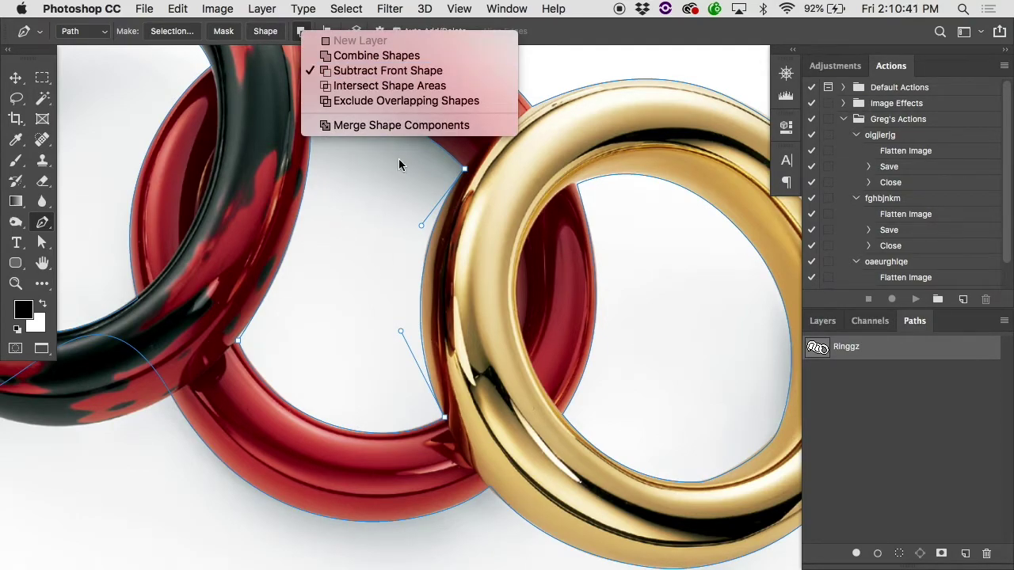
{"action": "left_click", "coordinate": [375, 72]}
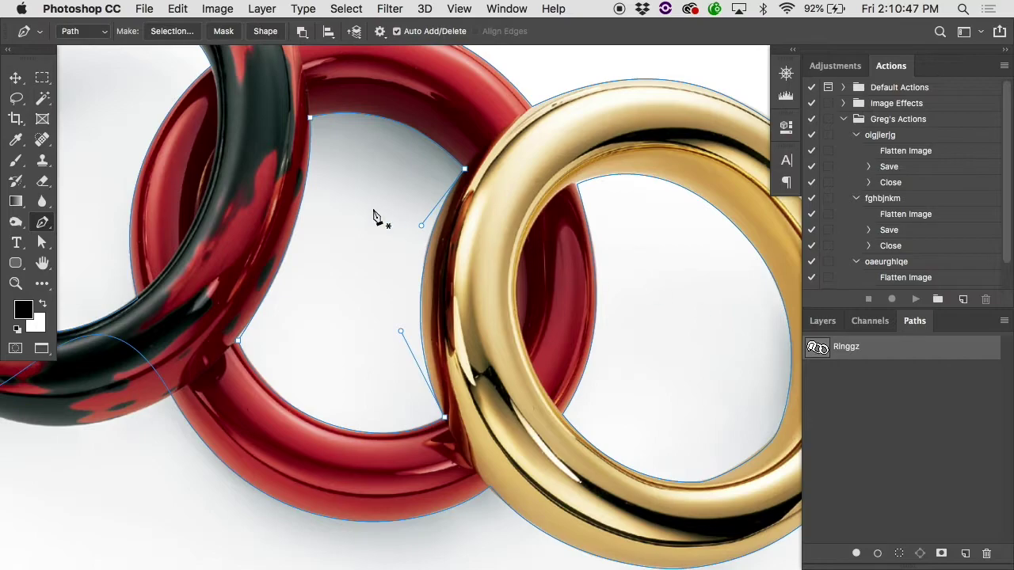
- Set the path operation of the black ring's inner subpath to Subtract Front Shape
{"action": "scroll", "coordinate": [380, 217], "scroll_direction": "up", "scroll_amount": 5}
{"action": "scroll", "coordinate": [380, 217], "scroll_direction": "left", "scroll_amount": 8}
{"action": "left_click", "coordinate": [393, 164], "text": "super"}
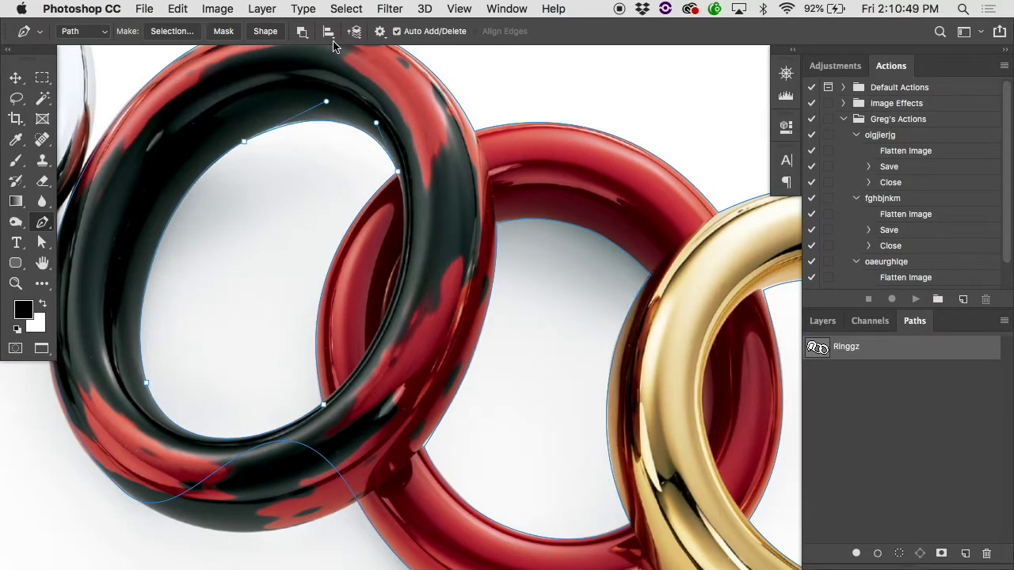
{"action": "left_click", "coordinate": [300, 32]}
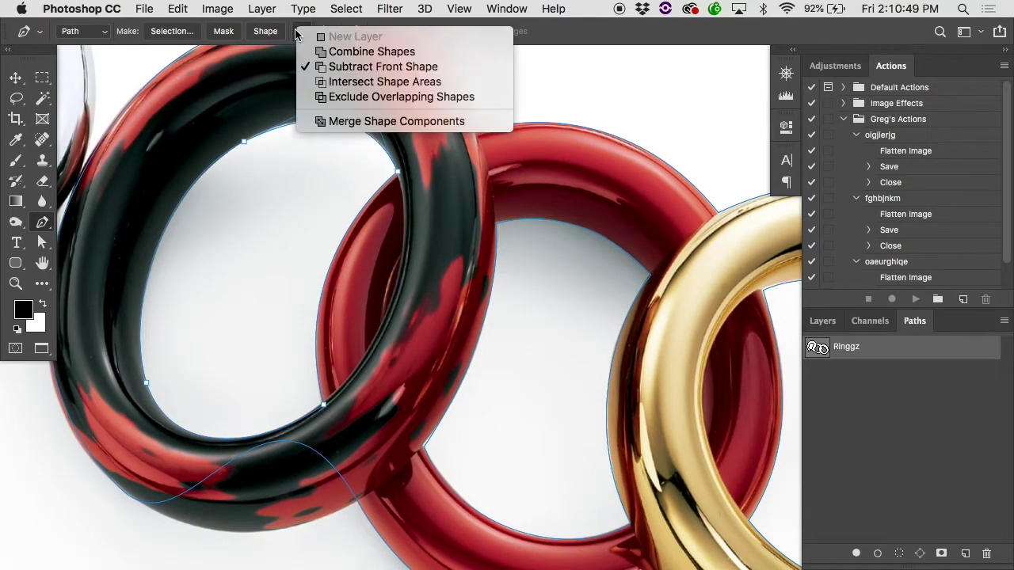
{"action": "left_click", "coordinate": [332, 72]}
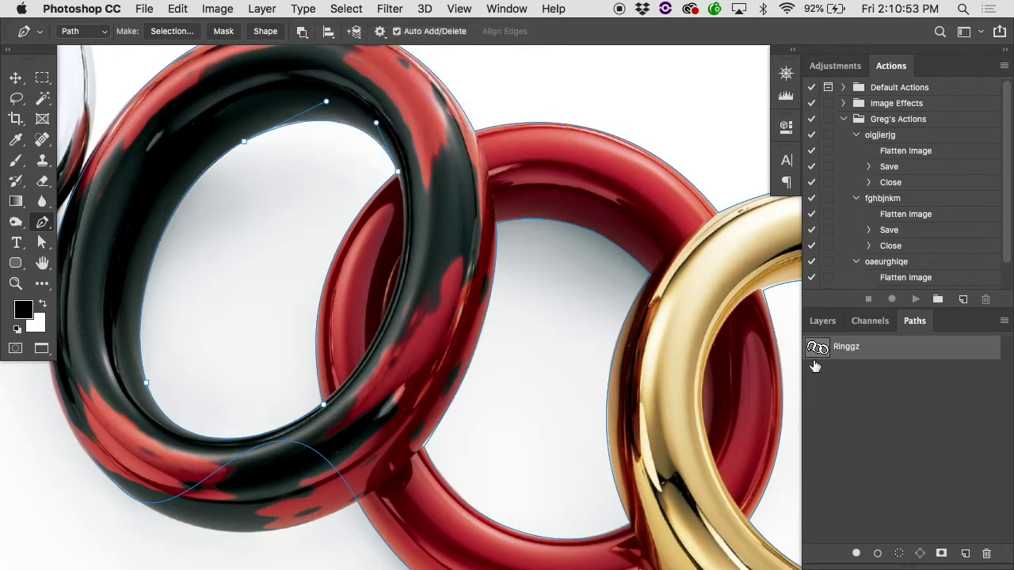
- Create a vector mask on the rings layer from the Ringgz path and check it among the paths and layers
{"action": "scroll", "coordinate": [555, 331], "scroll_direction": "down", "scroll_amount": 4}
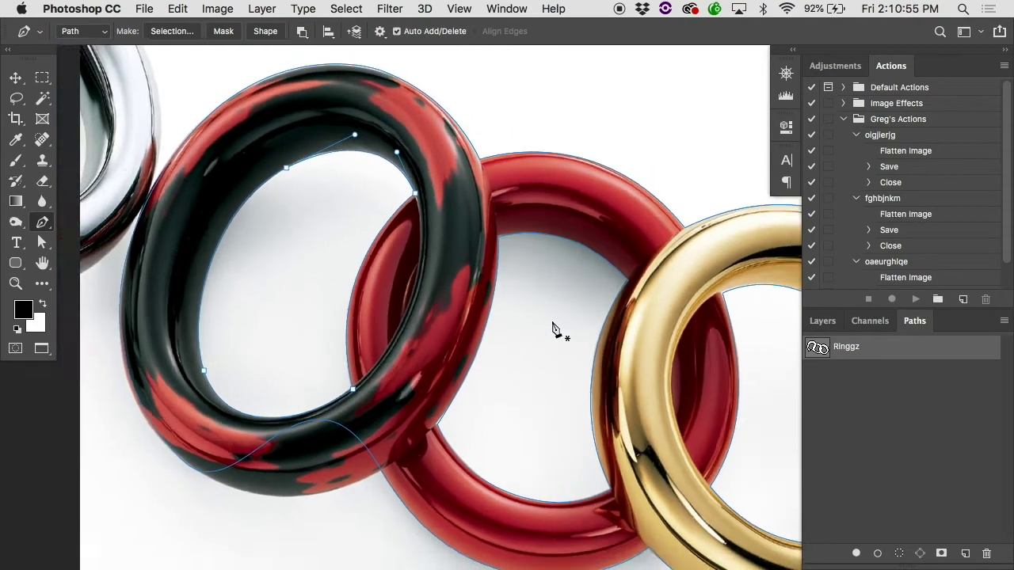
{"action": "scroll", "coordinate": [553, 324], "scroll_direction": "right", "scroll_amount": 4}
{"action": "scroll", "coordinate": [553, 323], "scroll_direction": "up", "scroll_amount": 3}
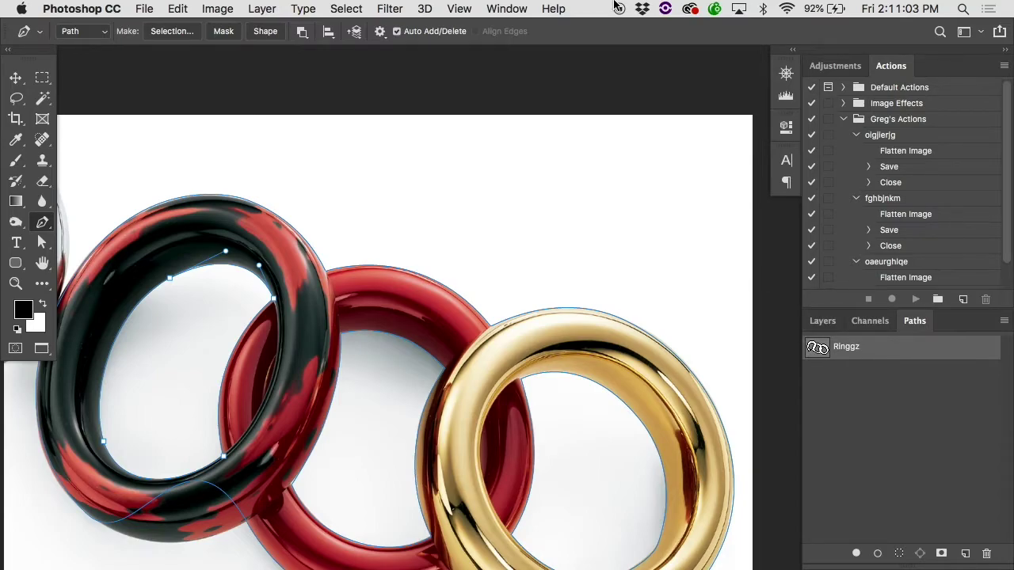
{"action": "left_click", "coordinate": [224, 35]}
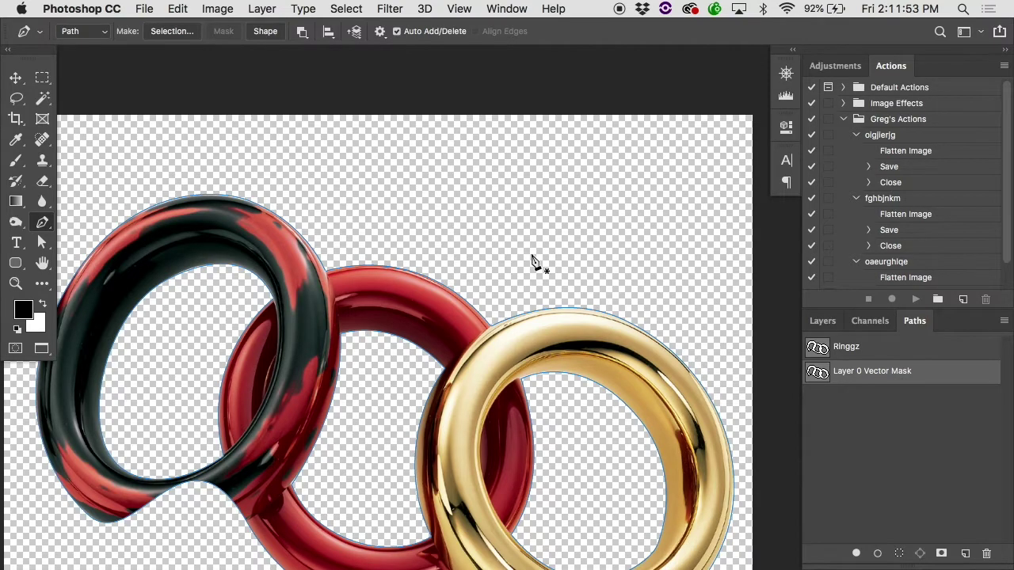
{"action": "left_click", "coordinate": [824, 320]}
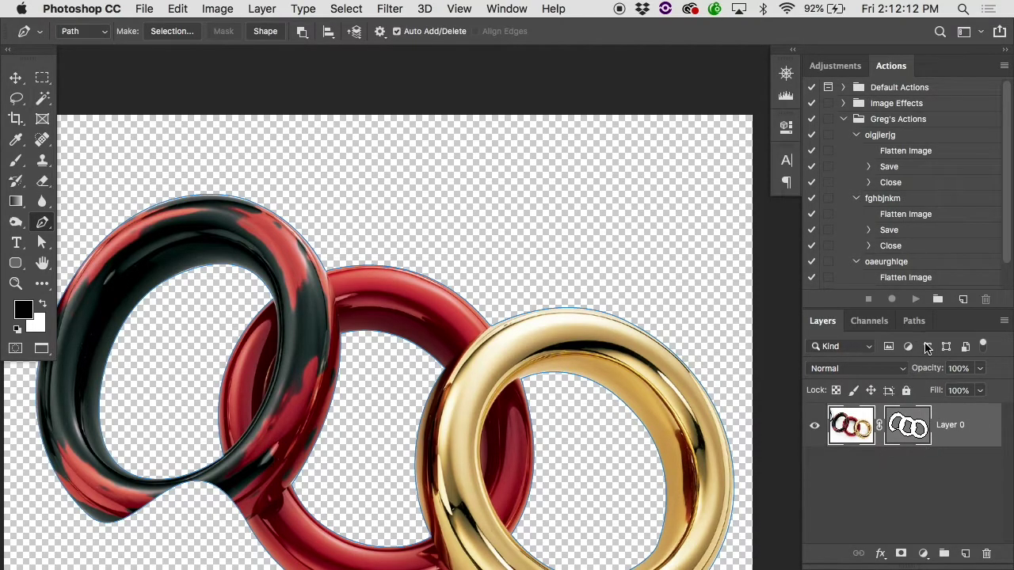
{"action": "left_click", "coordinate": [915, 321]}
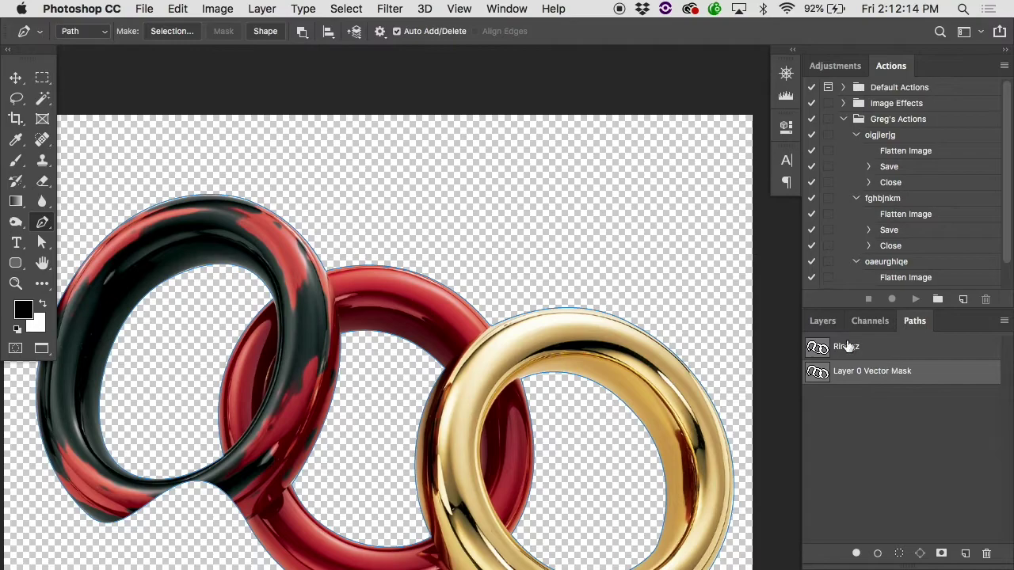
{"action": "left_click", "coordinate": [824, 324]}
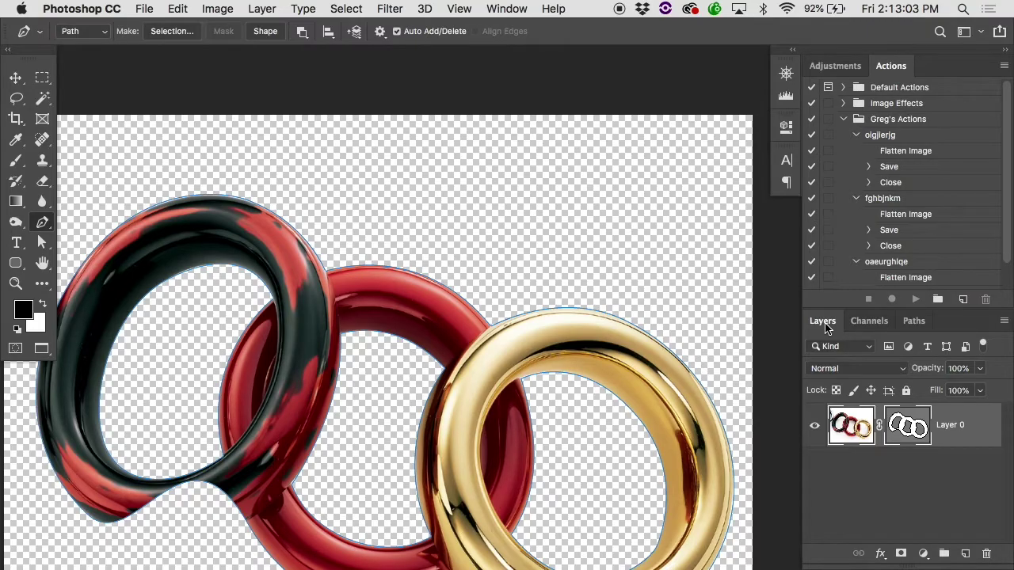
- Select the vector mask path at the black ring's lower edge and pull the misdirected handle below the ring
{"action": "scroll", "coordinate": [238, 468], "scroll_direction": "up", "scroll_amount": 10}
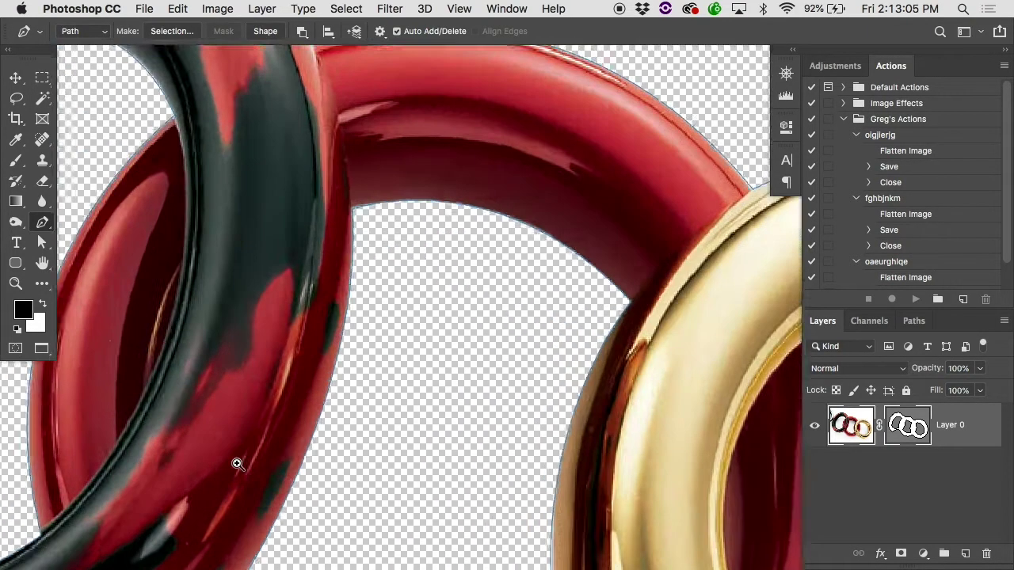
{"action": "scroll", "coordinate": [238, 467], "scroll_direction": "left", "scroll_amount": 5}
{"action": "scroll", "coordinate": [238, 468], "scroll_direction": "down", "scroll_amount": 3}
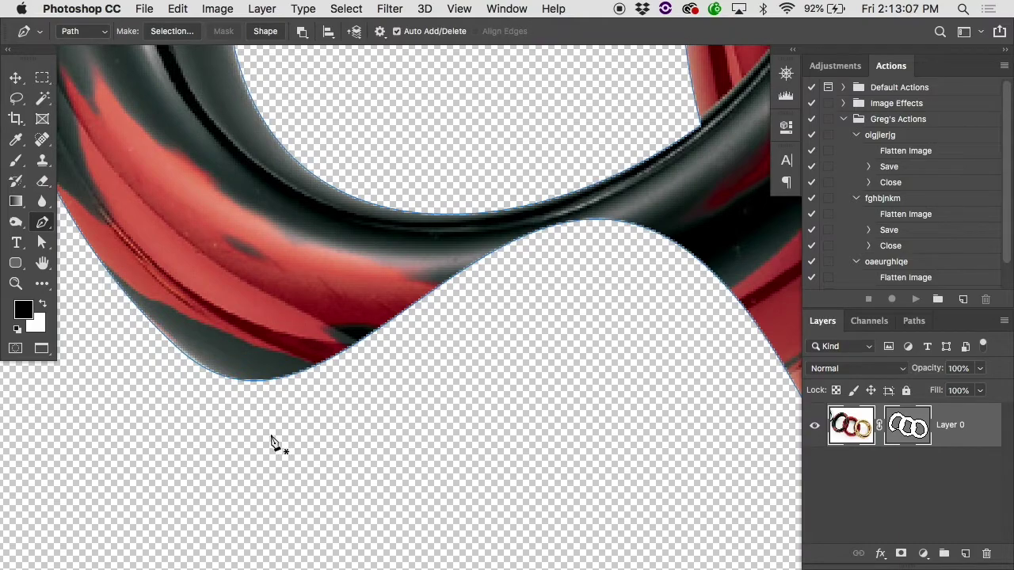
{"action": "left_click", "coordinate": [609, 221], "text": "super"}
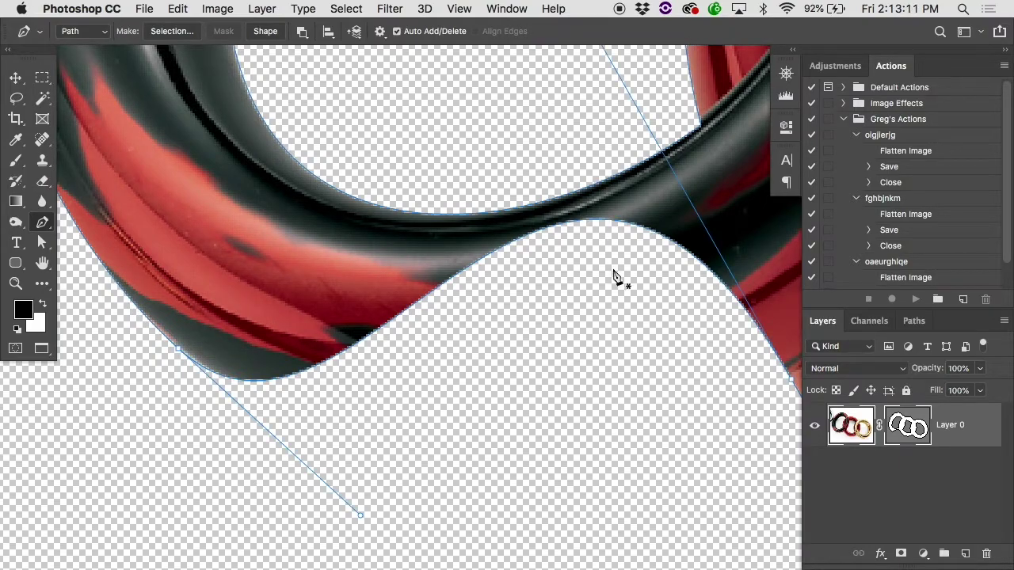
{"action": "left_click", "coordinate": [613, 270], "text": "alt+super"}
{"action": "left_click", "coordinate": [613, 270], "text": "alt+super"}
{"action": "scroll", "coordinate": [616, 277], "scroll_direction": "right", "scroll_amount": 3}
{"action": "scroll", "coordinate": [617, 278], "scroll_direction": "up", "scroll_amount": 1}
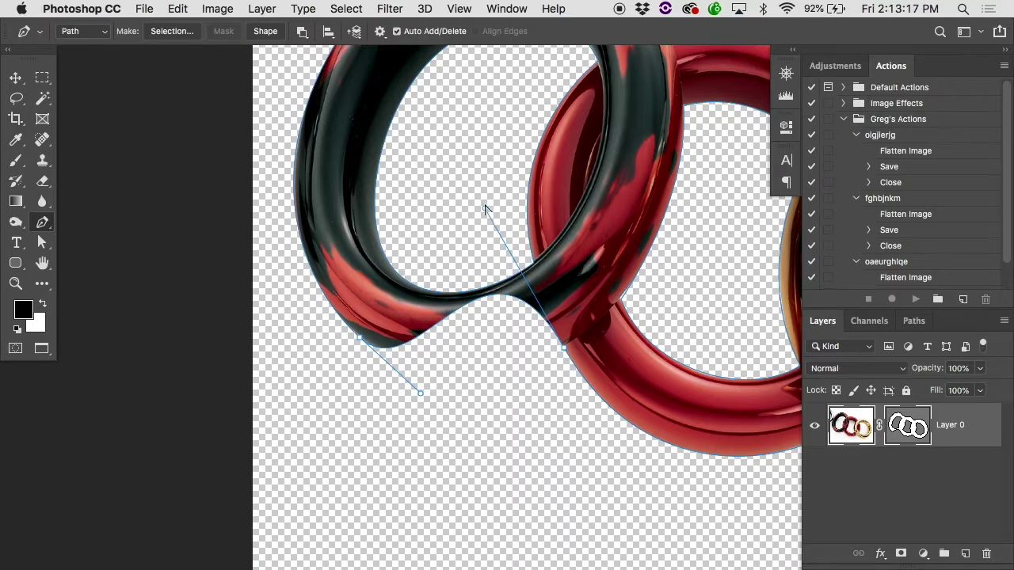
{"action": "left_click_drag", "start_coordinate": [484, 211], "coordinate": [483, 398]}
- Fine-tune both handles and the corner anchor beside the red ring so the mask follows the black ring's lower edge
{"action": "scroll", "coordinate": [473, 383], "scroll_direction": "up", "scroll_amount": 2}
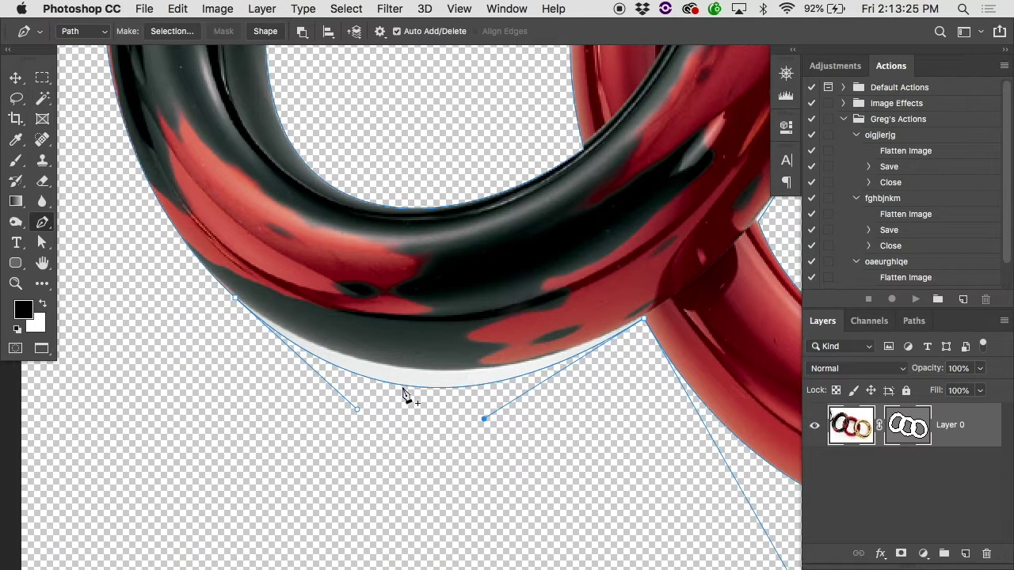
{"action": "left_click_drag", "start_coordinate": [357, 409], "coordinate": [334, 396]}
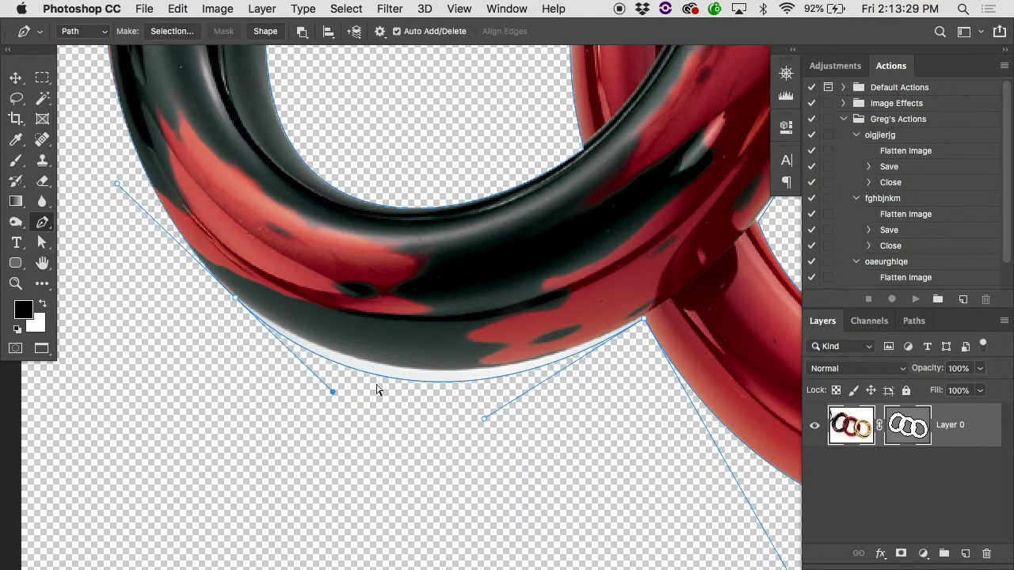
{"action": "left_click_drag", "start_coordinate": [484, 419], "coordinate": [542, 388]}
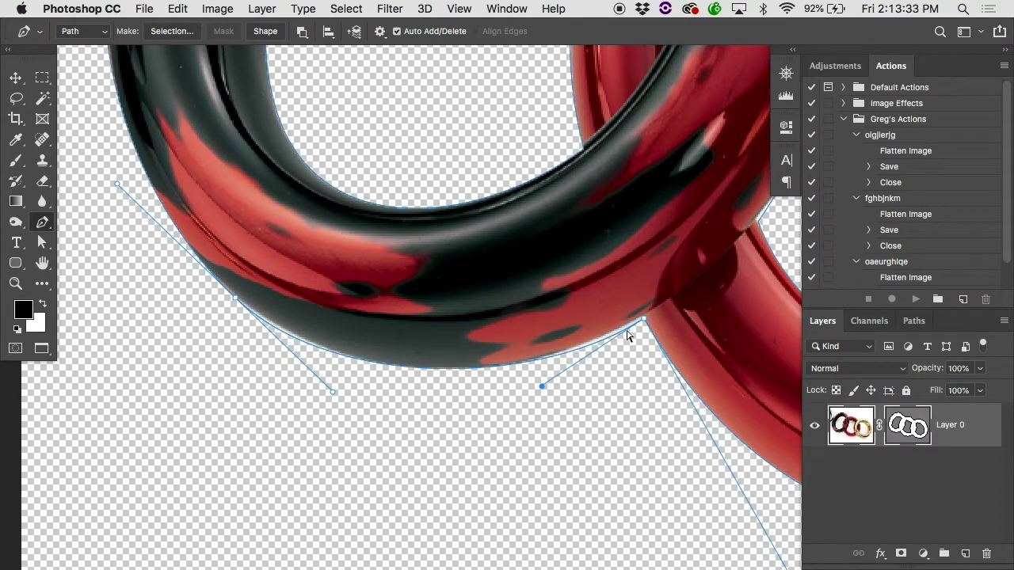
{"action": "left_click", "coordinate": [642, 320], "text": "ctrl"}
{"action": "left_click_drag", "start_coordinate": [640, 317], "coordinate": [641, 317]}
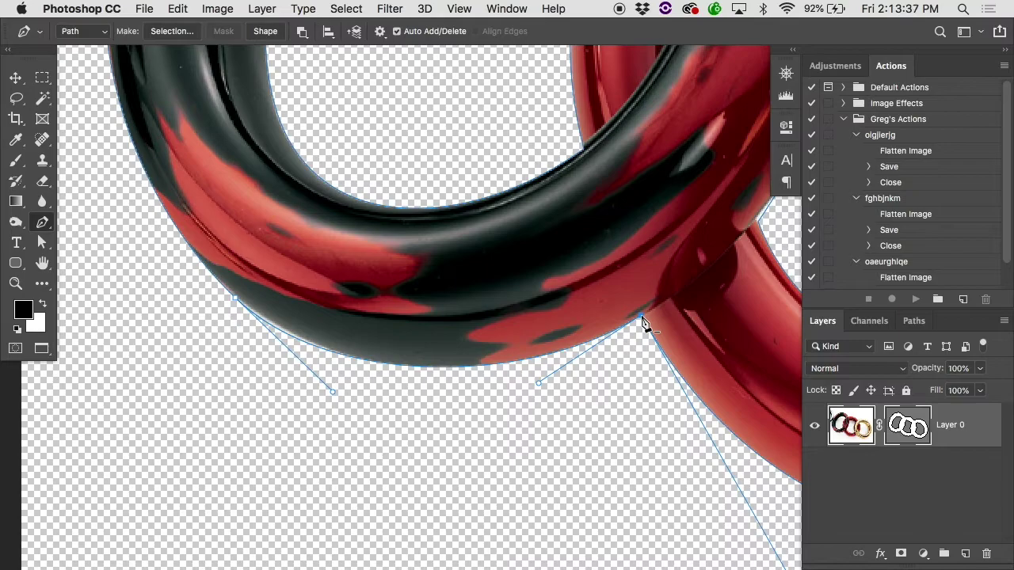
{"action": "scroll", "coordinate": [643, 318], "scroll_direction": "down", "scroll_amount": 5}
{"action": "scroll", "coordinate": [643, 318], "scroll_direction": "up", "scroll_amount": 3}
{"action": "scroll", "coordinate": [642, 318], "scroll_direction": "right", "scroll_amount": 3}
{"action": "scroll", "coordinate": [621, 337], "scroll_direction": "down", "scroll_amount": 3}
{"action": "scroll", "coordinate": [622, 342], "scroll_direction": "down", "scroll_amount": 2}
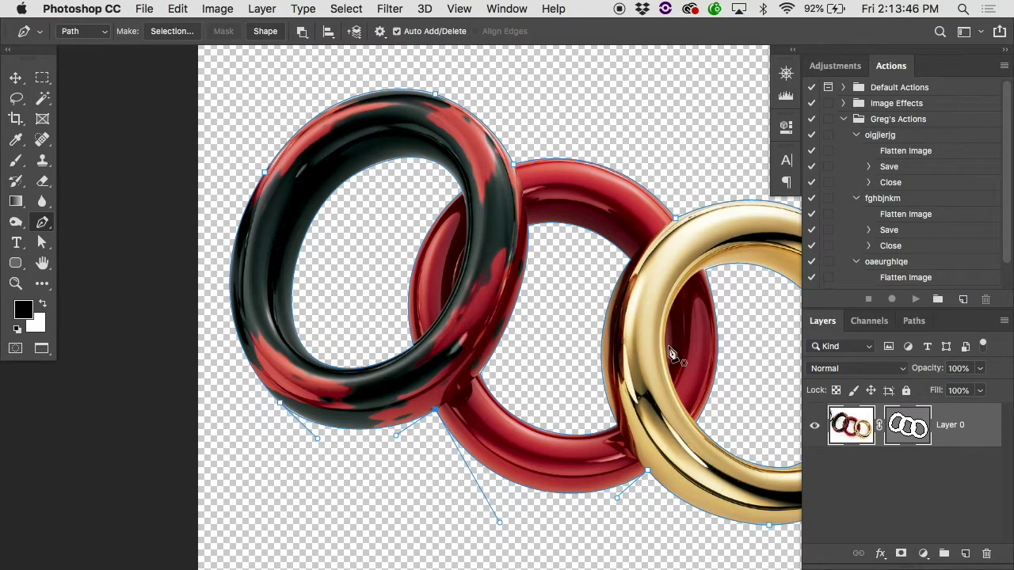
- Add a new layer beneath the rings layer, fill it with white at 100% opacity, and fit the image in view
{"action": "left_click", "coordinate": [964, 554]}
{"action": "left_click_drag", "start_coordinate": [867, 440], "coordinate": [868, 483]}
{"action": "left_click", "coordinate": [177, 8]}
{"action": "left_click", "coordinate": [230, 255]}
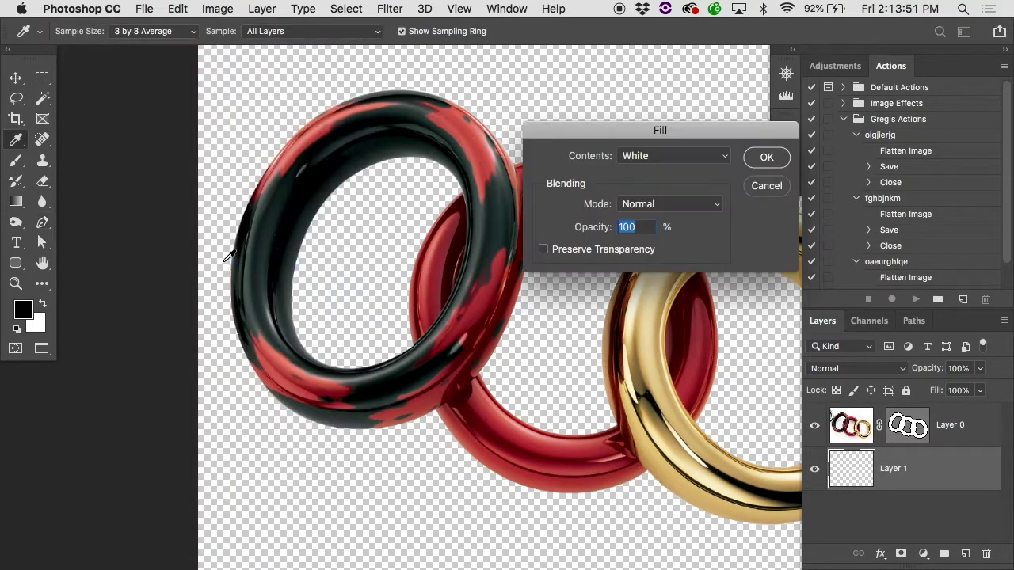
{"action": "key", "text": "Return"}
{"action": "key", "text": "p"}
{"action": "key", "text": "super+0"}
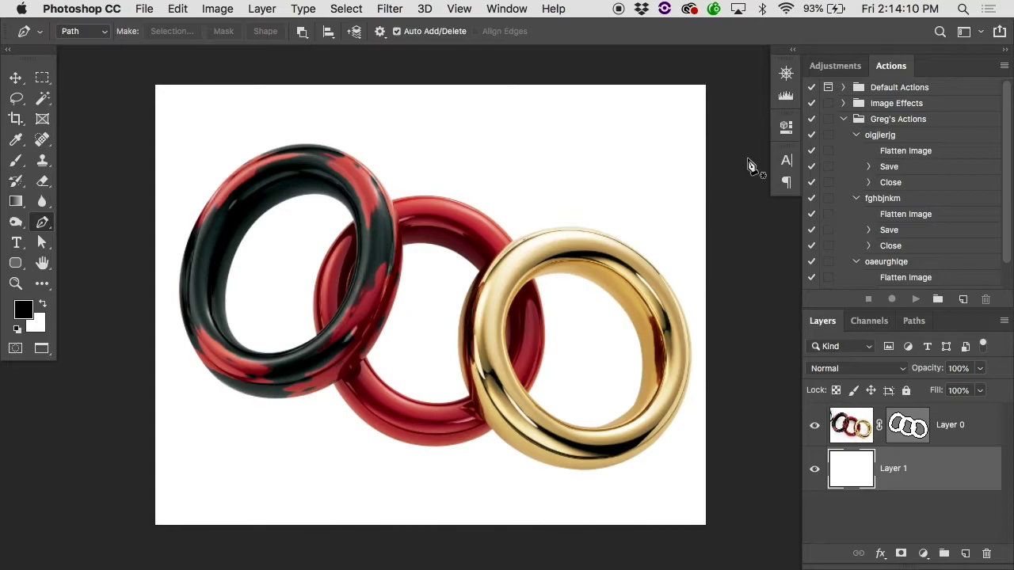
{"action": "left_click", "coordinate": [880, 554]}
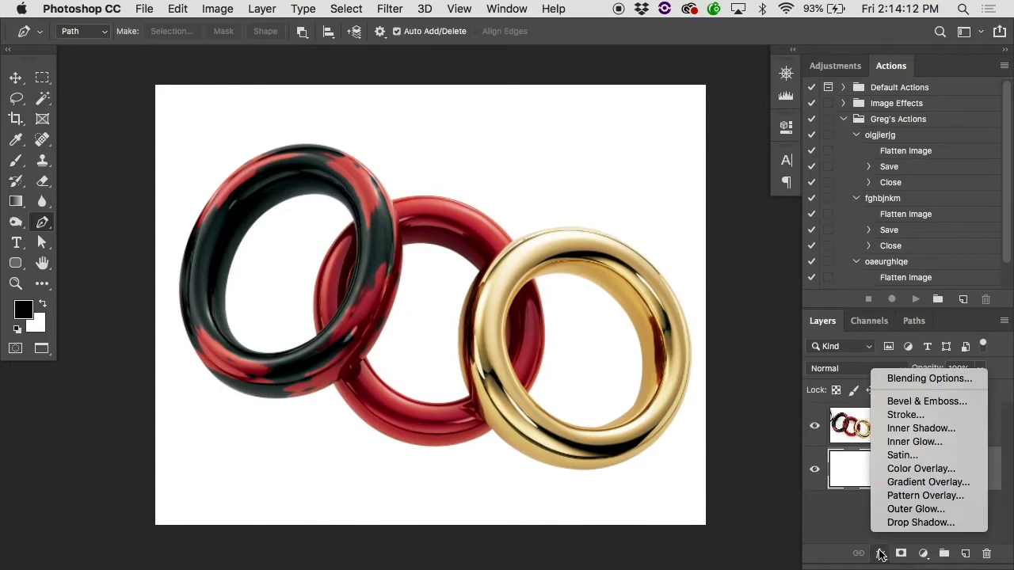
{"action": "left_click", "coordinate": [910, 529]}
{"action": "scroll", "coordinate": [380, 242], "scroll_direction": "right", "scroll_amount": 5}
{"action": "scroll", "coordinate": [381, 243], "scroll_direction": "down", "scroll_amount": 2}
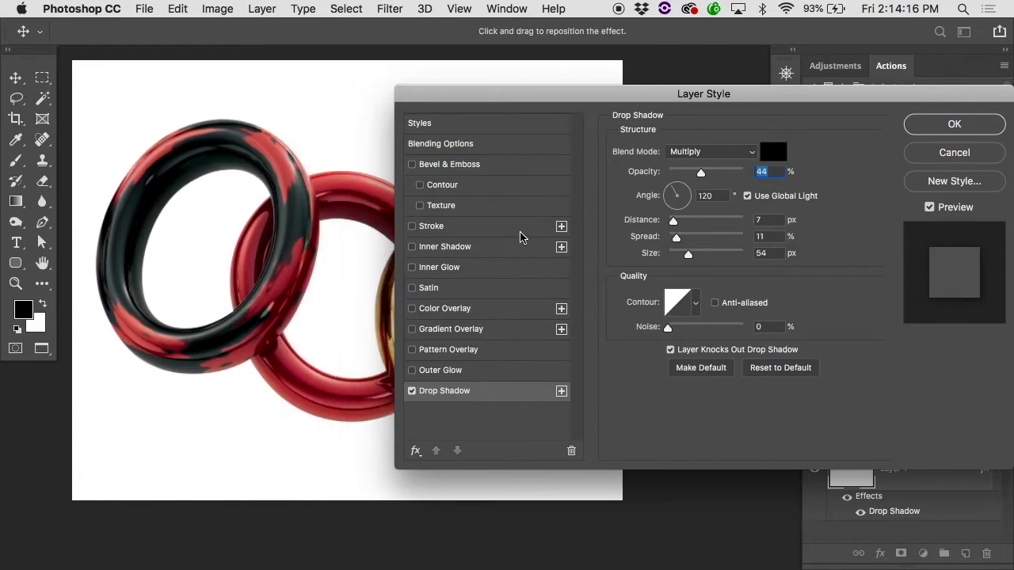
{"action": "left_click_drag", "start_coordinate": [701, 172], "coordinate": [745, 174]}
{"action": "left_click_drag", "start_coordinate": [687, 261], "coordinate": [690, 256]}
{"action": "left_click_drag", "start_coordinate": [322, 179], "coordinate": [317, 229]}
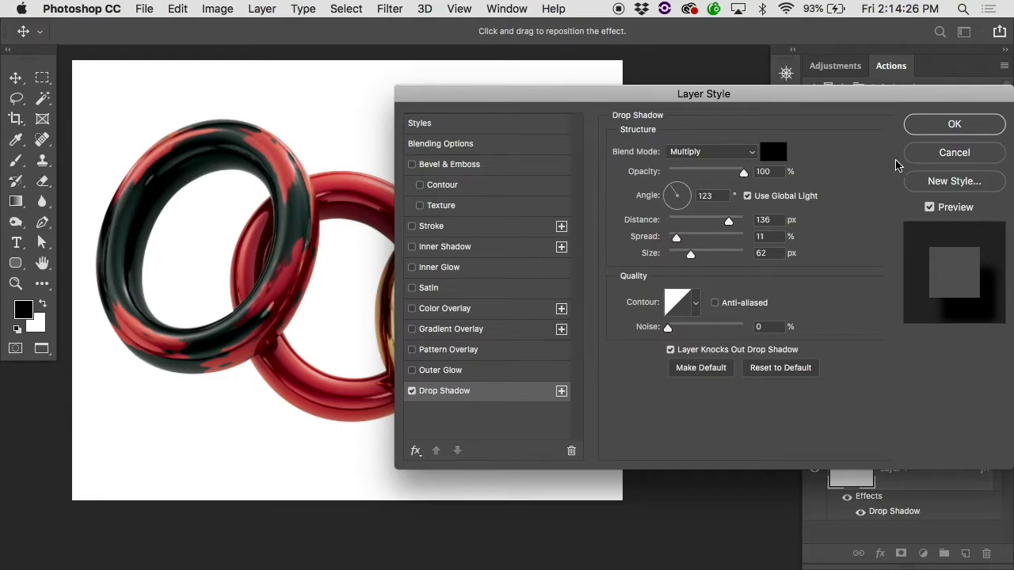
{"action": "left_click", "coordinate": [919, 156]}
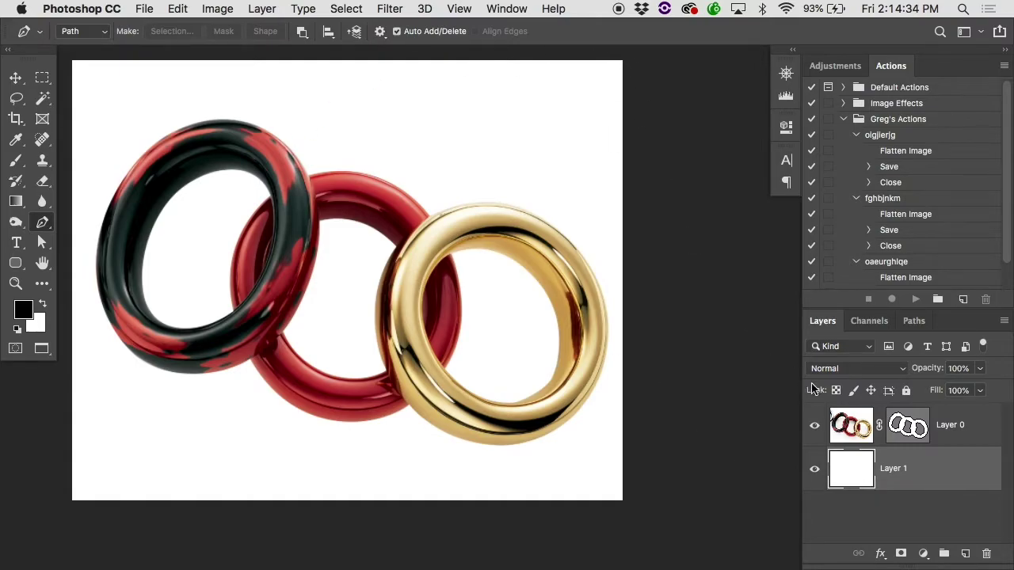
- Add a Drop Shadow effect to the masked rings layer, keeping the rings visible beside its settings
{"action": "left_click", "coordinate": [841, 419]}
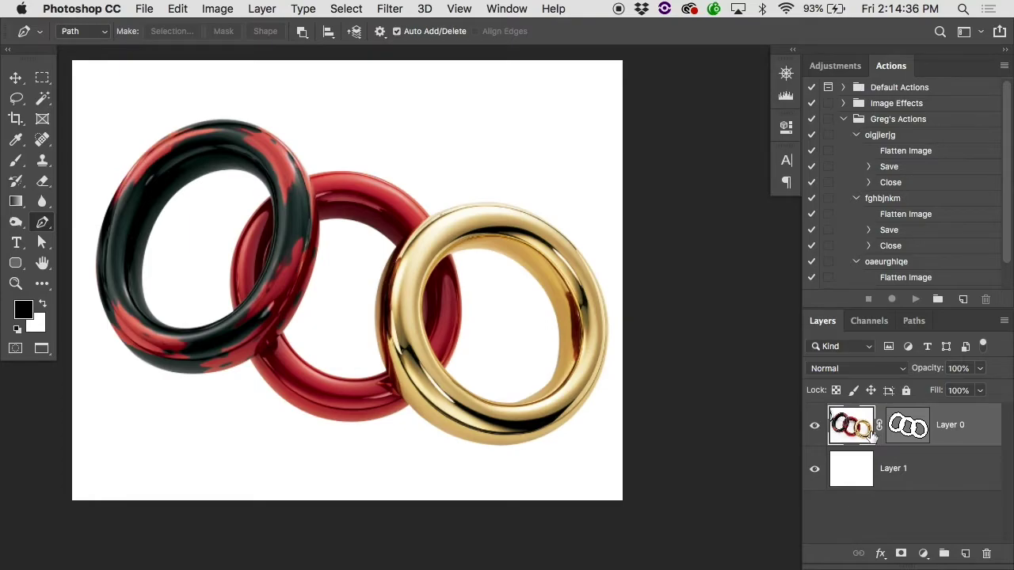
{"action": "left_click", "coordinate": [881, 555]}
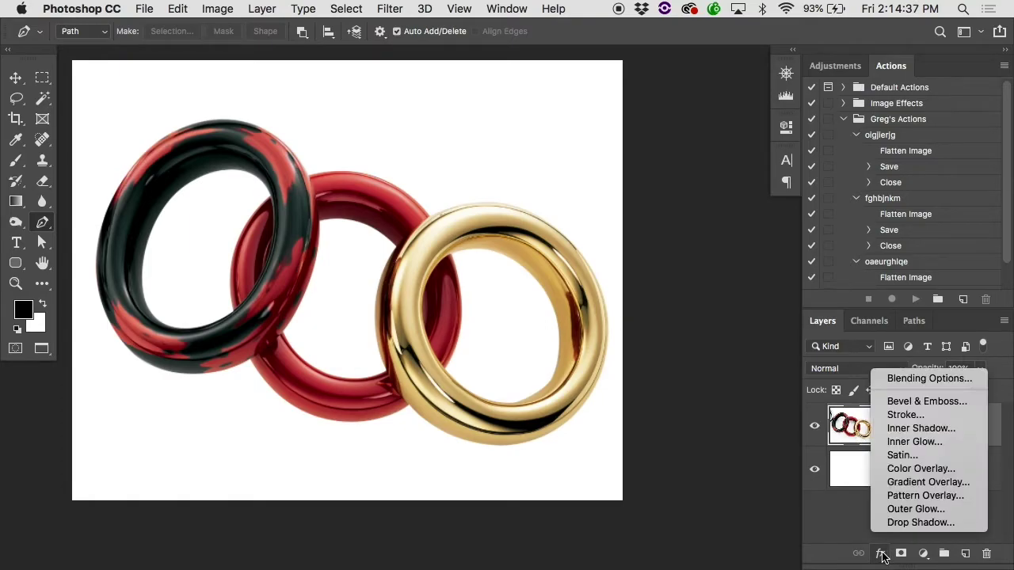
{"action": "left_click", "coordinate": [909, 523]}
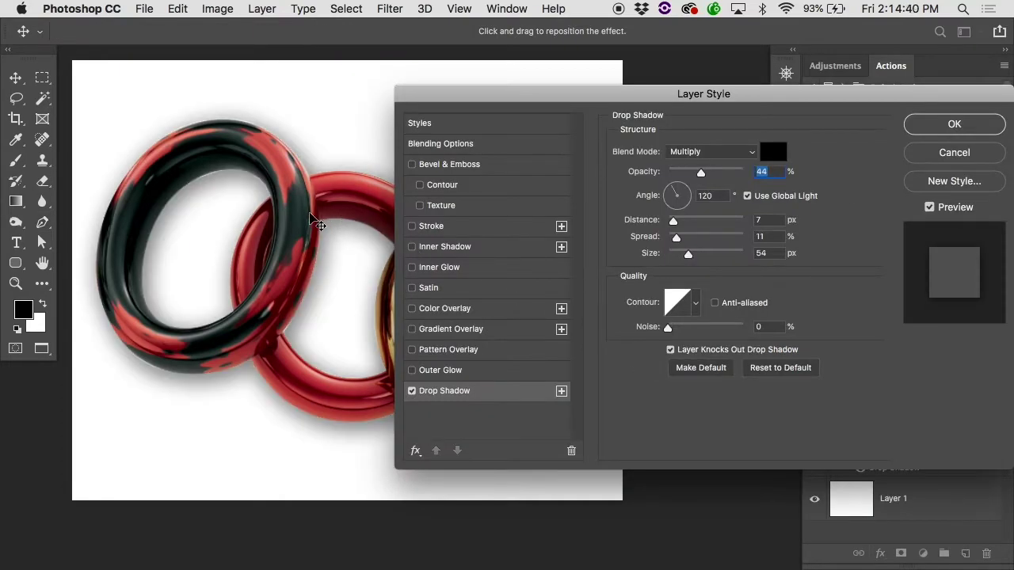
{"action": "left_click_drag", "start_coordinate": [462, 97], "coordinate": [560, 98]}
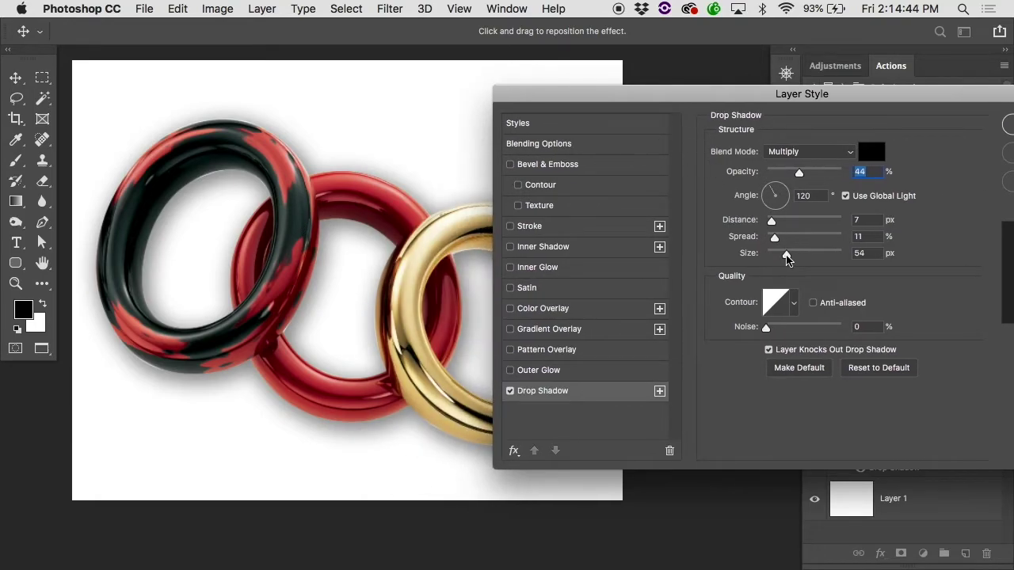
{"action": "left_click_drag", "start_coordinate": [540, 97], "coordinate": [670, 109]}
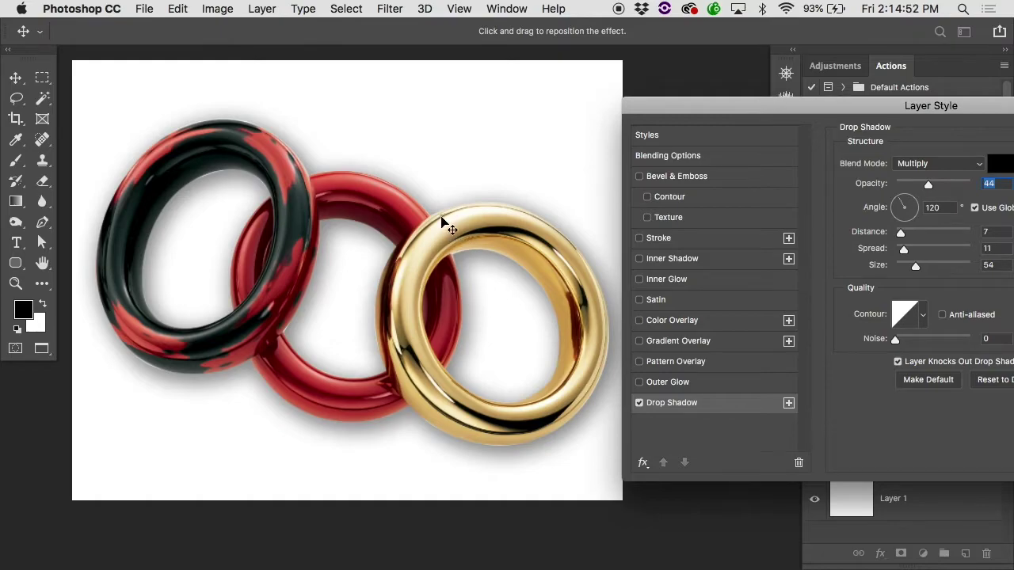
{"action": "left_click_drag", "start_coordinate": [770, 112], "coordinate": [661, 68]}
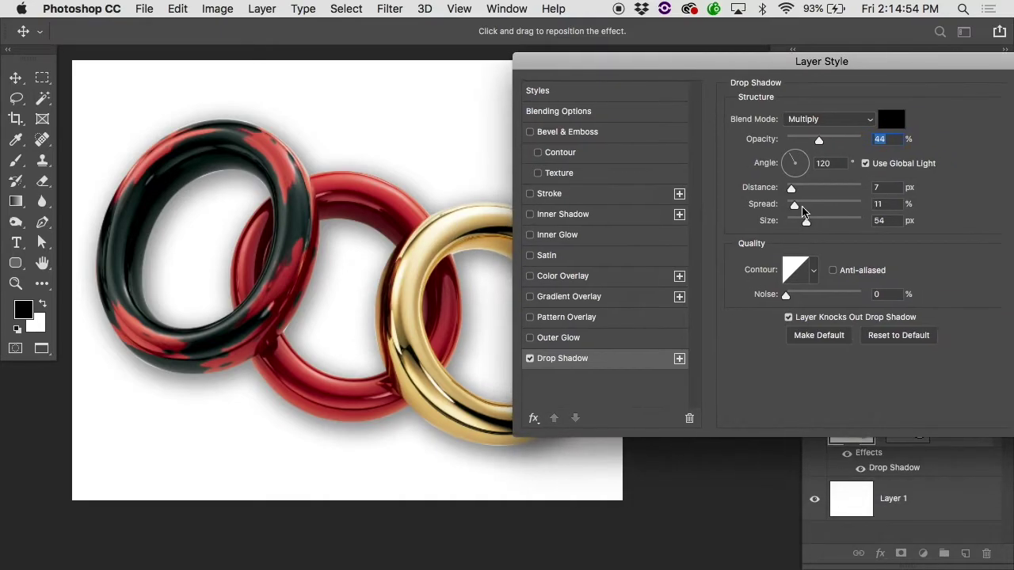
- Set the drop shadow to 122° angle, 16 px distance, 0% spread and 32 px size, and try 100% opacity before lowering it again
{"action": "left_click_drag", "start_coordinate": [807, 220], "coordinate": [787, 226]}
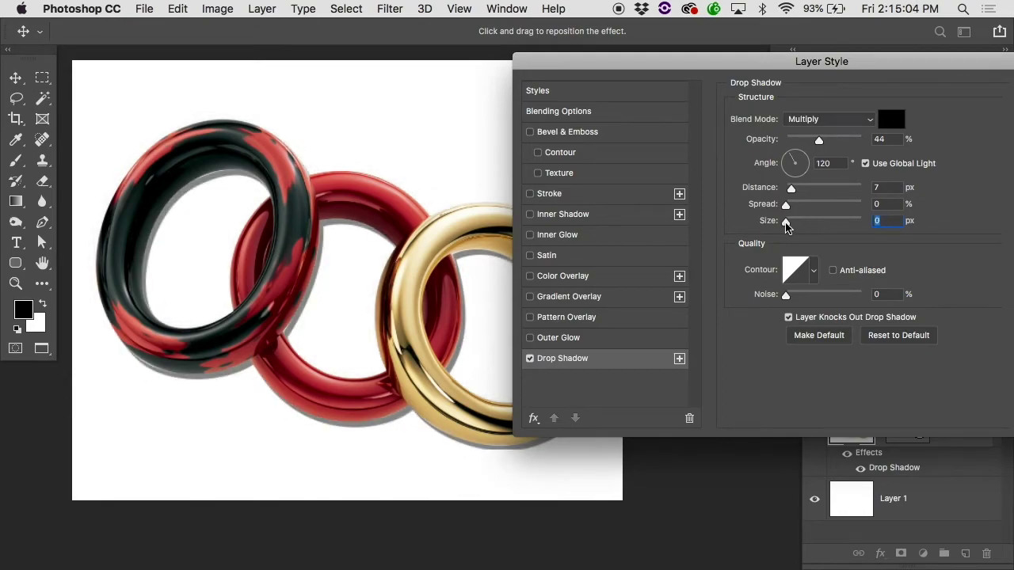
{"action": "left_click_drag", "start_coordinate": [327, 226], "coordinate": [302, 235]}
{"action": "left_click_drag", "start_coordinate": [787, 228], "coordinate": [802, 228]}
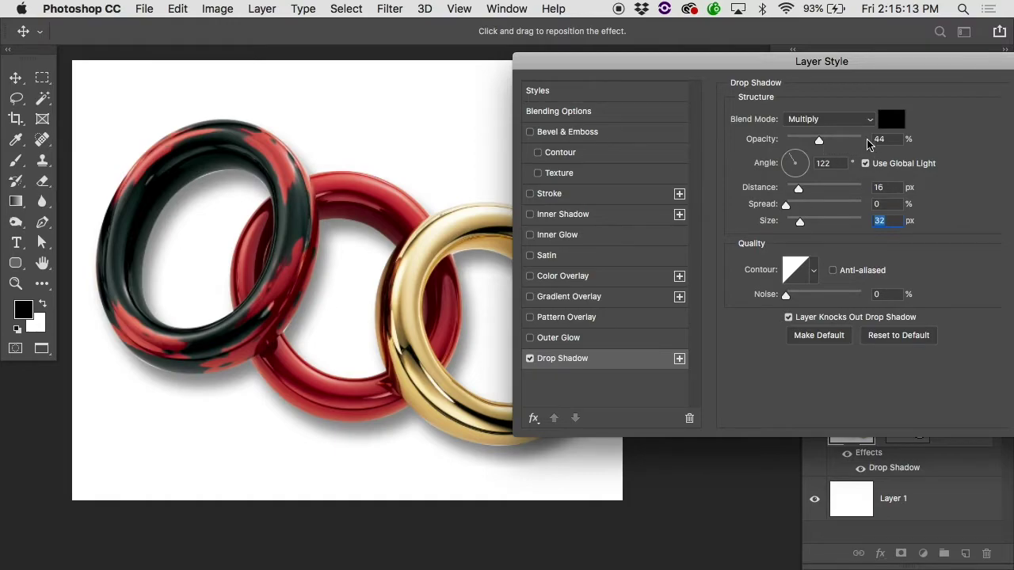
{"action": "left_click_drag", "start_coordinate": [819, 141], "coordinate": [864, 141]}
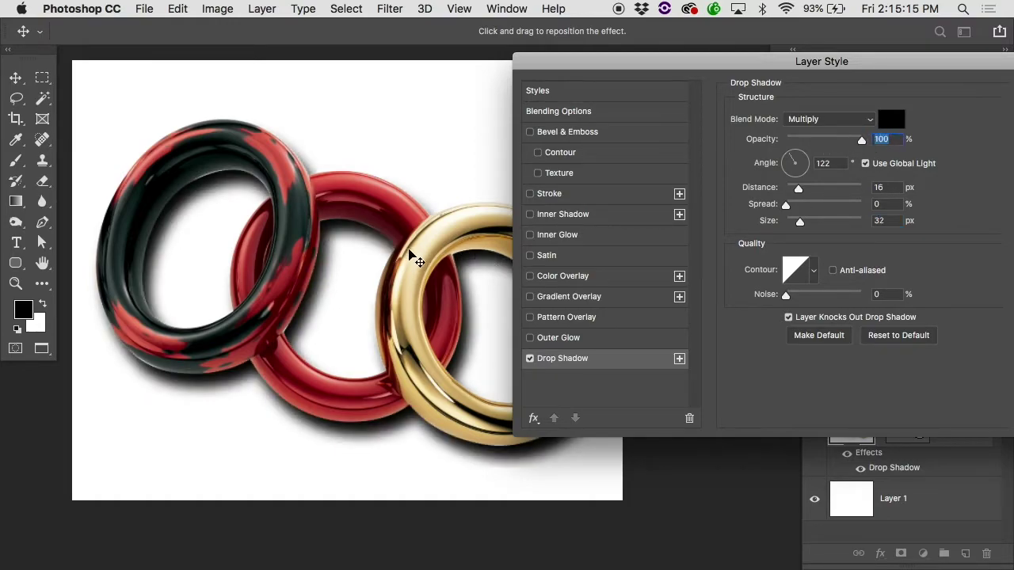
{"action": "left_click_drag", "start_coordinate": [862, 140], "coordinate": [824, 141]}
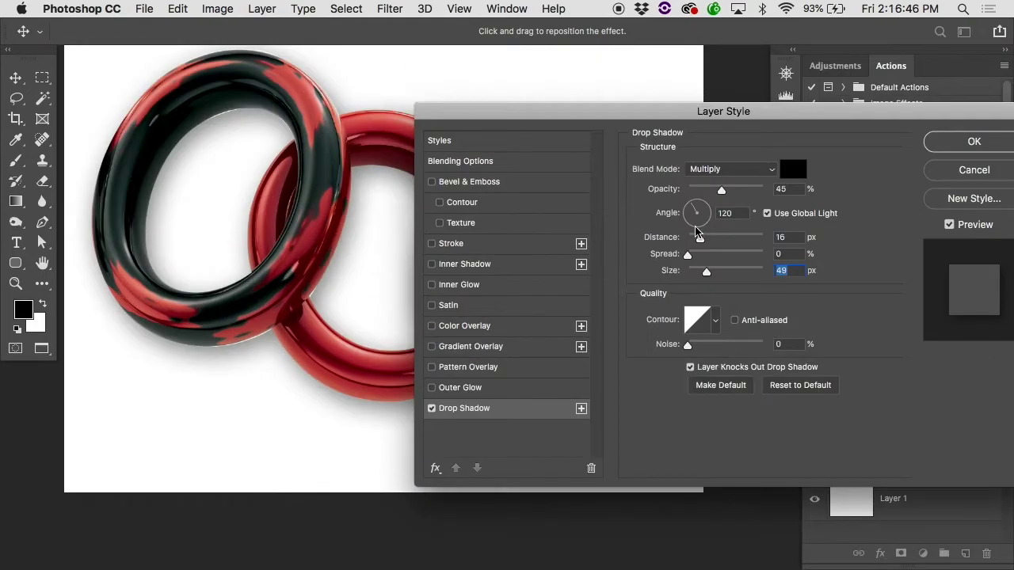
- Set the drop shadow's angle to 125° and its distance to 30 px, and apply the layer style
{"action": "left_click", "coordinate": [693, 222]}
{"action": "left_click_drag", "start_coordinate": [701, 238], "coordinate": [698, 204]}
{"action": "mouse_move", "coordinate": [340, 210]}
{"action": "left_mouse_down"}
{"action": "mouse_move", "coordinate": [389, 215]}
{"action": "mouse_move", "coordinate": [270, 275]}
{"action": "mouse_move", "coordinate": [313, 170]}
{"action": "mouse_move", "coordinate": [273, 233]}
{"action": "mouse_move", "coordinate": [346, 221]}
{"action": "mouse_move", "coordinate": [340, 190]}
{"action": "mouse_move", "coordinate": [251, 164]}
{"action": "mouse_move", "coordinate": [293, 250]}
{"action": "mouse_move", "coordinate": [281, 218]}
{"action": "mouse_move", "coordinate": [328, 207]}
{"action": "left_mouse_up"}
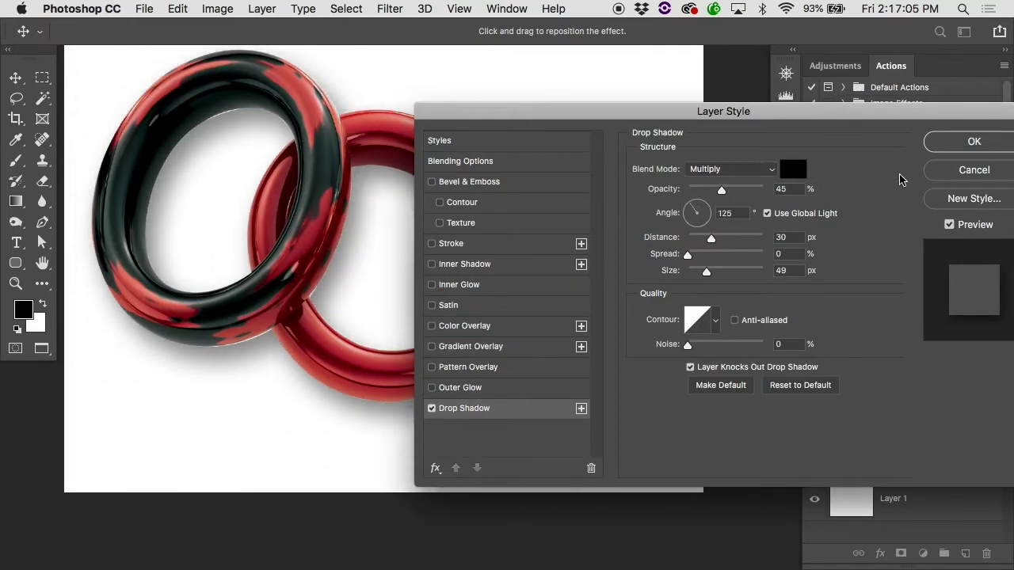
{"action": "left_click", "coordinate": [956, 145]}
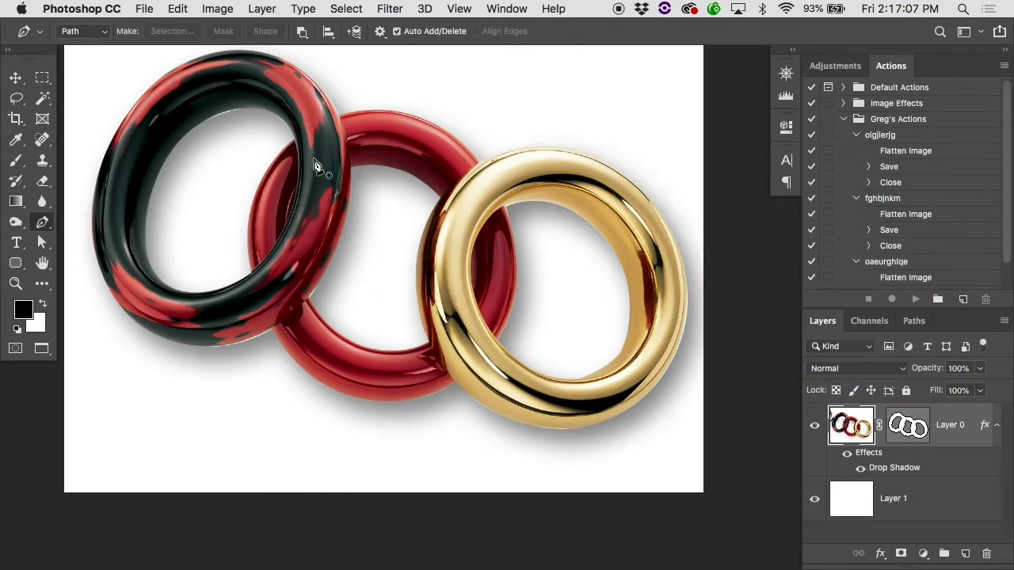
- Inspect the mask edge where the black and red rings cross, comparing it with the drop shadow hidden and shown
{"action": "scroll", "coordinate": [313, 161], "scroll_direction": "up", "scroll_amount": 3}
{"action": "scroll", "coordinate": [313, 160], "scroll_direction": "left", "scroll_amount": 3}
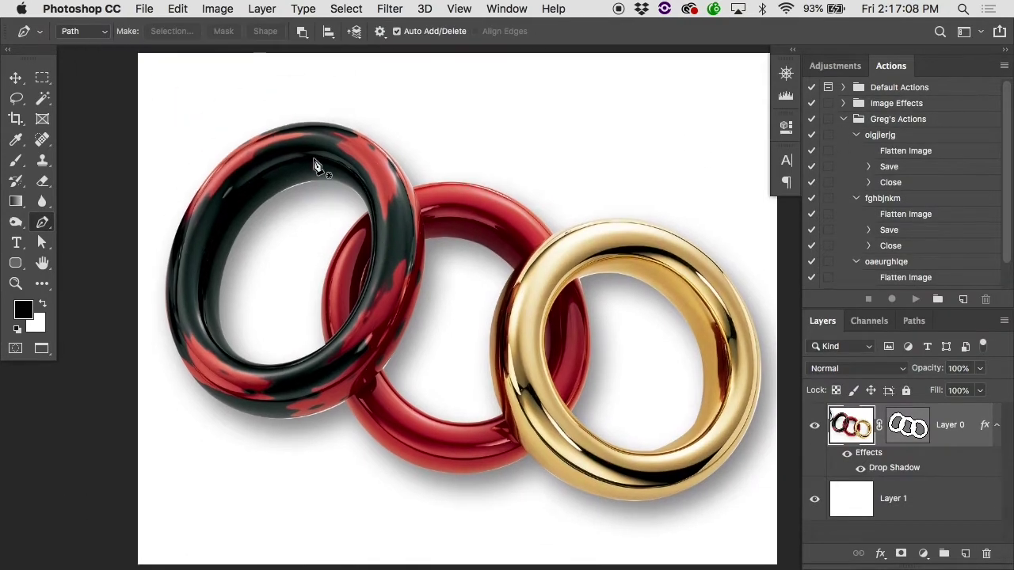
{"action": "left_click_drag", "start_coordinate": [346, 409], "coordinate": [516, 318]}
{"action": "left_click_drag", "start_coordinate": [517, 318], "coordinate": [514, 224]}
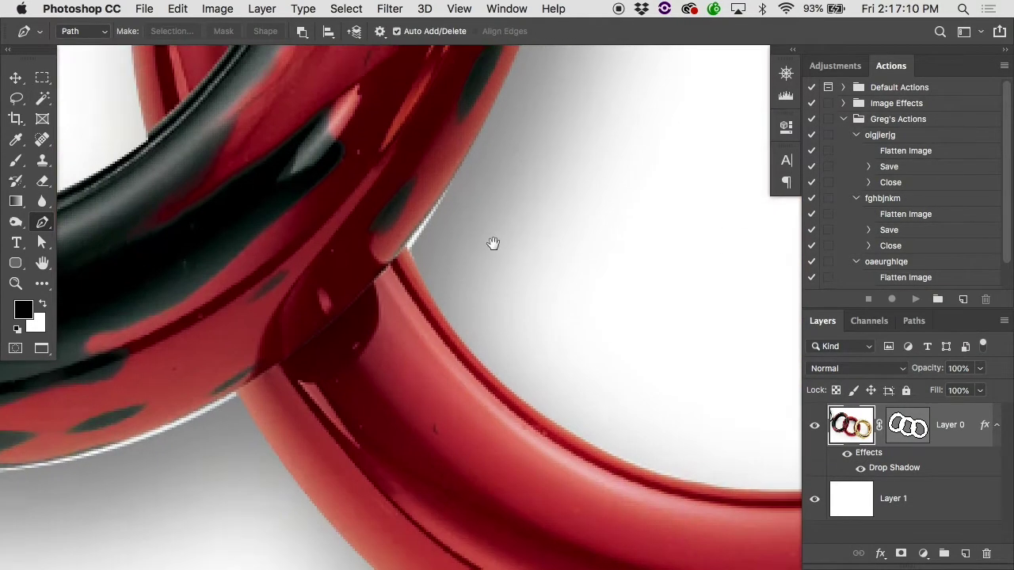
{"action": "left_click", "coordinate": [860, 468]}
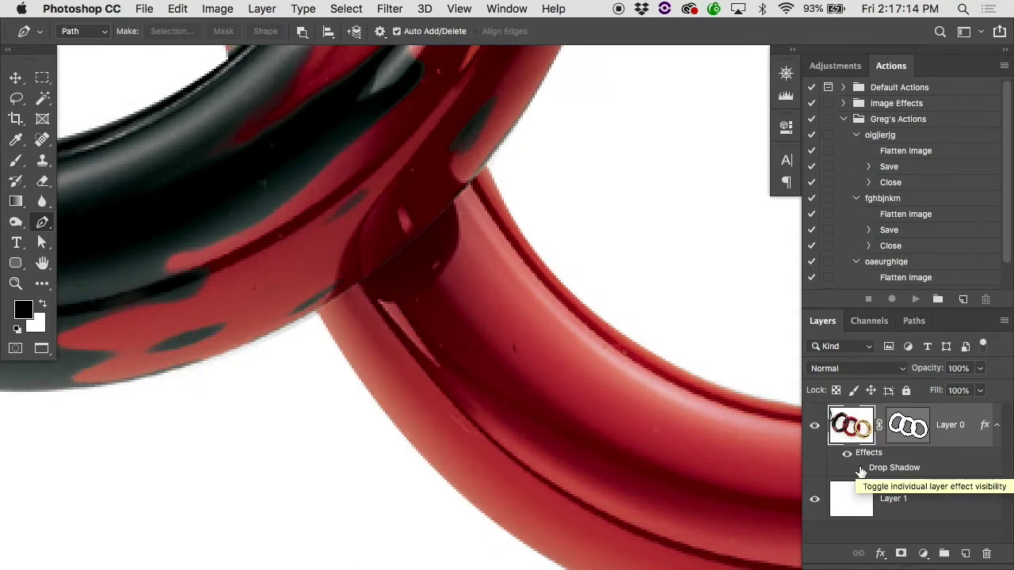
{"action": "left_click", "coordinate": [903, 428]}
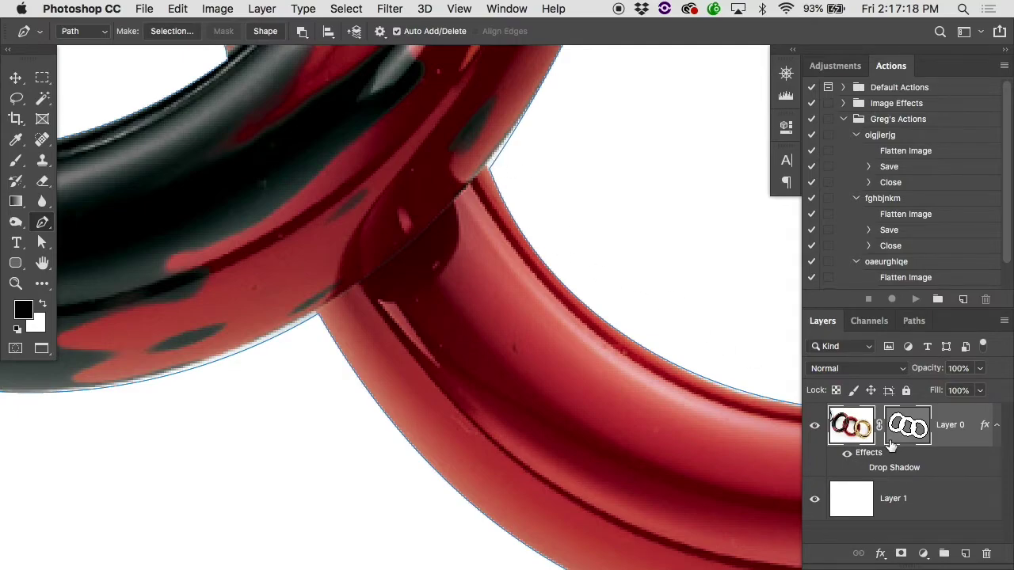
{"action": "left_click", "coordinate": [899, 506]}
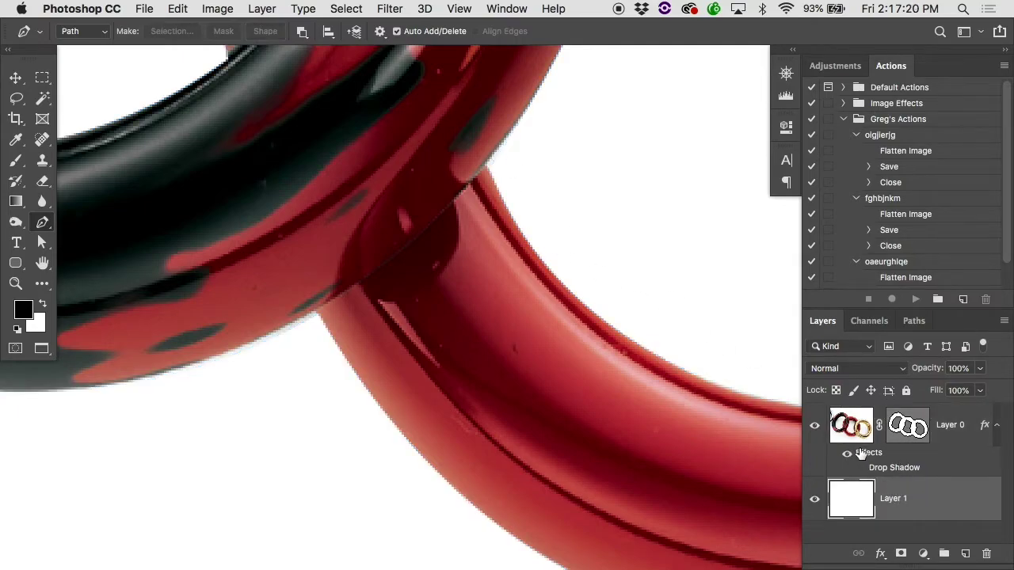
{"action": "left_click", "coordinate": [861, 468]}
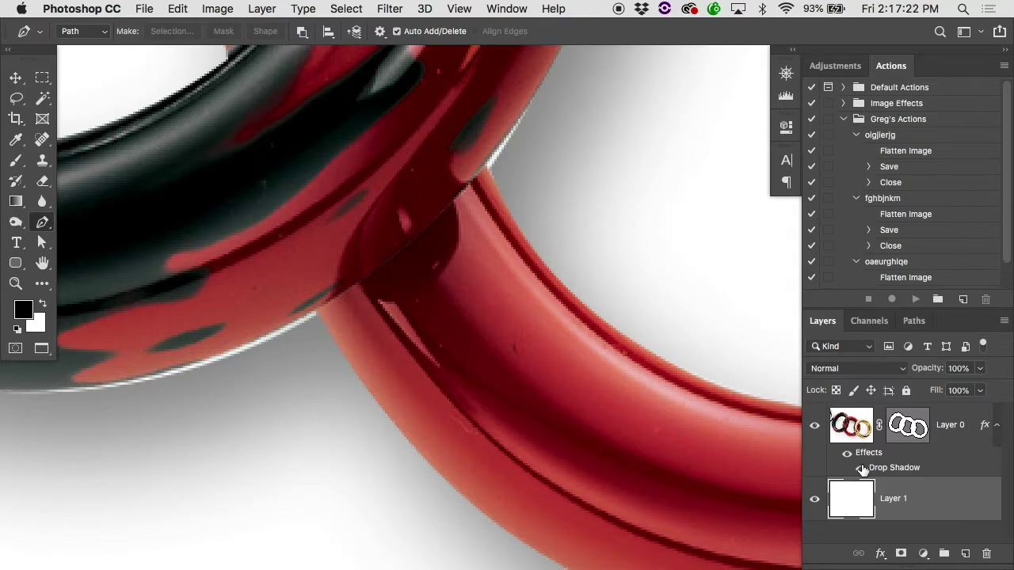
- Activate the rings layer's vector mask and move the corner anchor at the upper crossing of the black and red rings slightly inward
{"action": "left_click", "coordinate": [909, 428]}
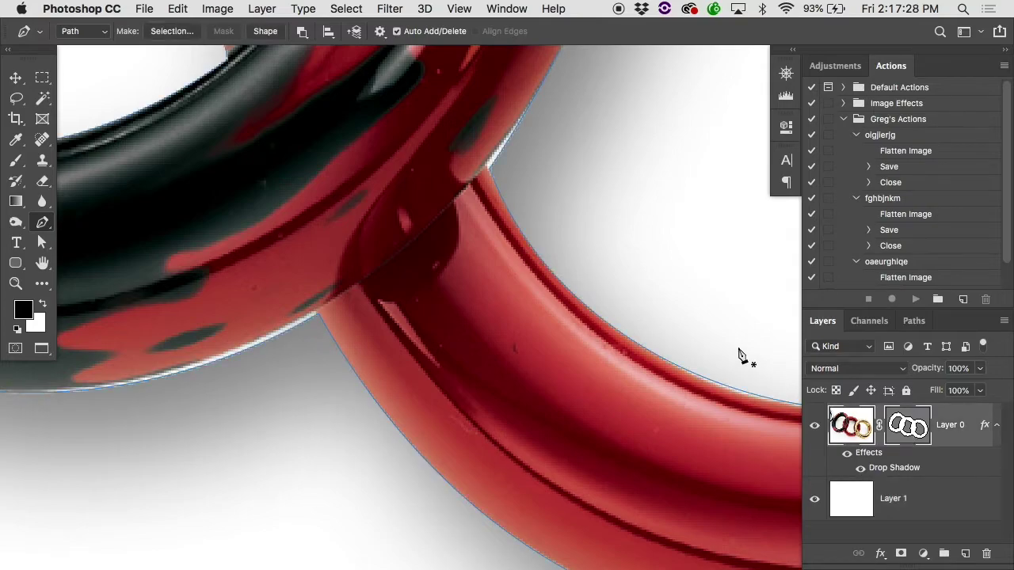
{"action": "left_click", "coordinate": [503, 197], "text": "super"}
{"action": "scroll", "coordinate": [503, 197], "scroll_direction": "up", "scroll_amount": 3}
{"action": "scroll", "coordinate": [503, 197], "scroll_direction": "right", "scroll_amount": 2}
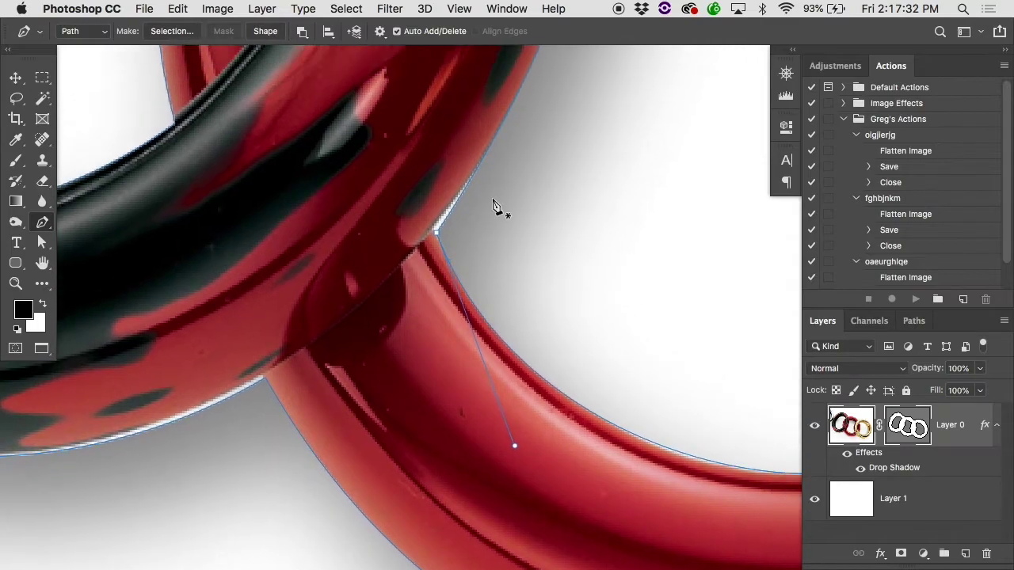
{"action": "left_click_drag", "start_coordinate": [437, 234], "coordinate": [435, 230]}
- Nudge the corner anchor at the lower crossing of the black and red rings inward onto the black ring's edge
{"action": "left_click", "coordinate": [264, 373]}
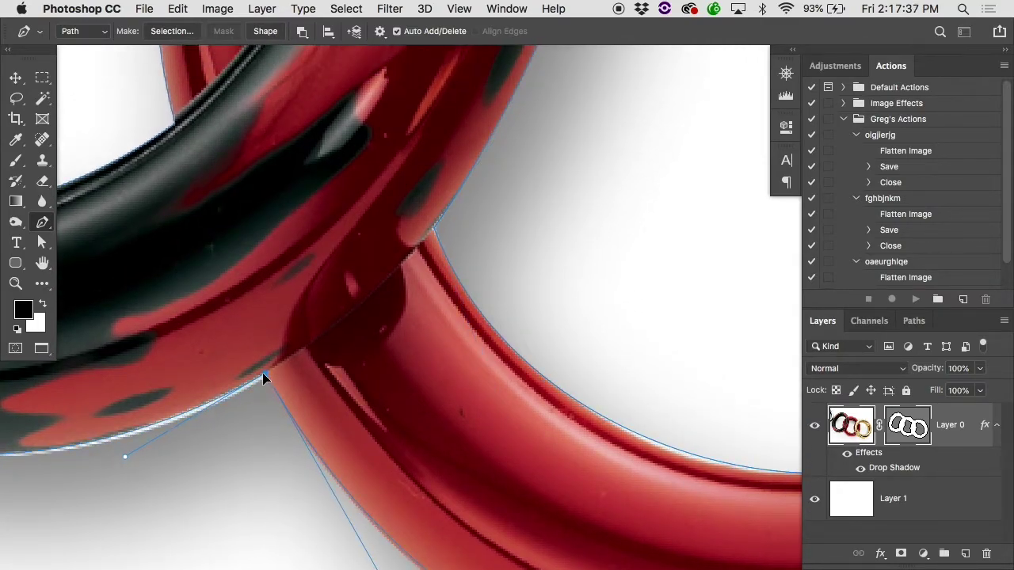
{"action": "left_click_drag", "start_coordinate": [263, 372], "coordinate": [263, 370]}
{"action": "left_click_drag", "start_coordinate": [360, 346], "coordinate": [548, 375]}
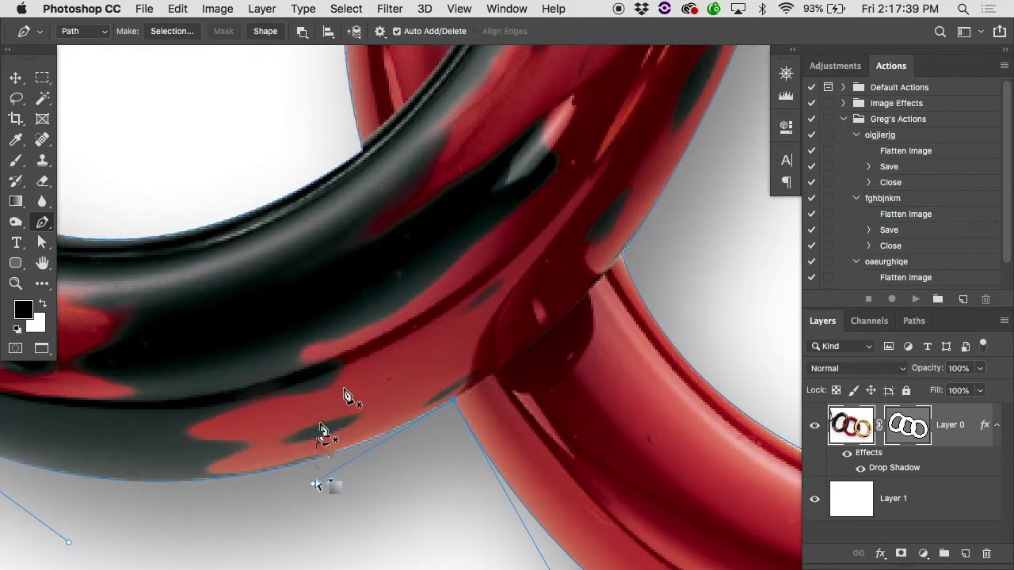